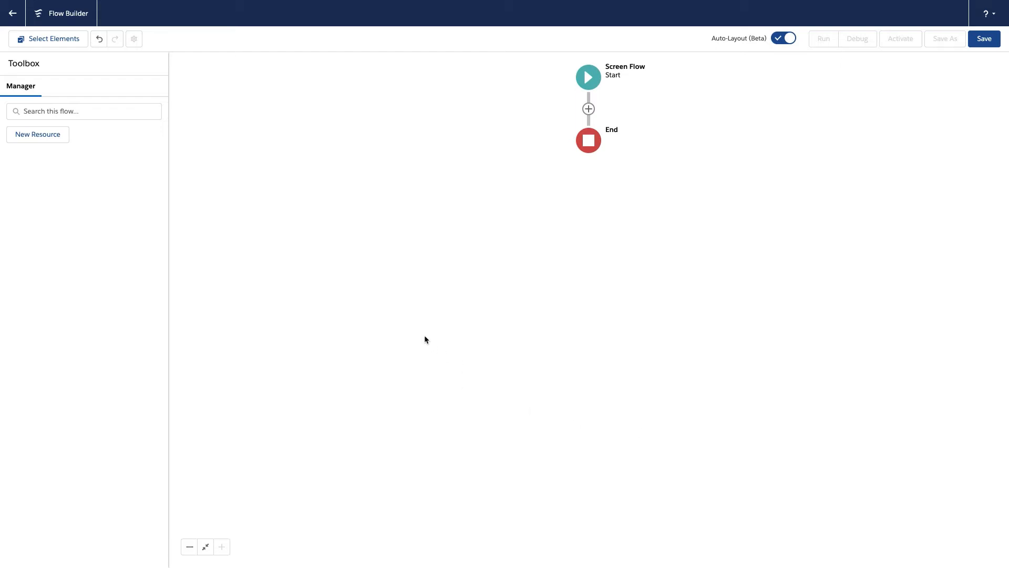
Create a text variable resource named Emails that allows multiple values as a collection
click(58, 139)
click(338, 251)
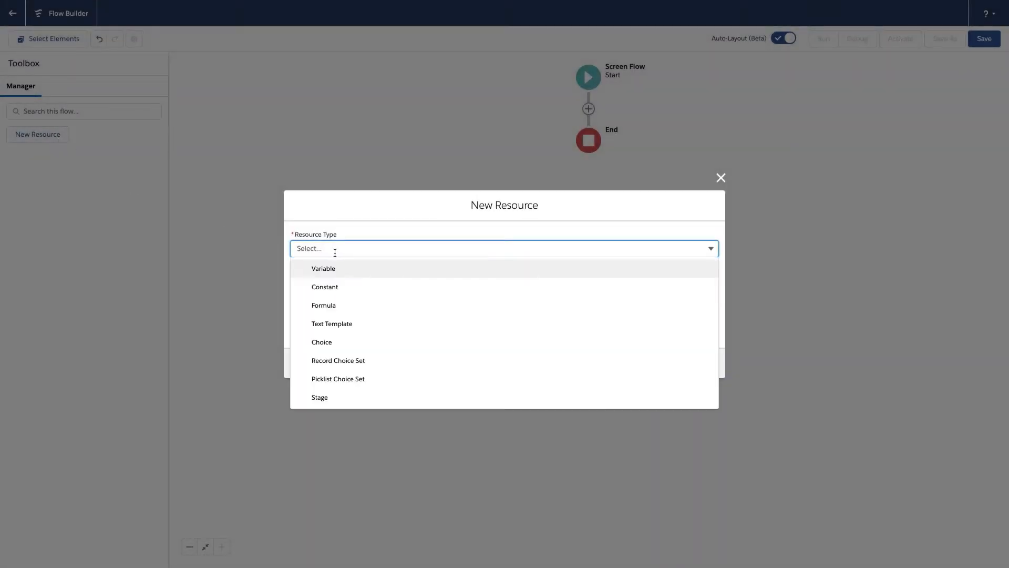
click(334, 271)
click(347, 268)
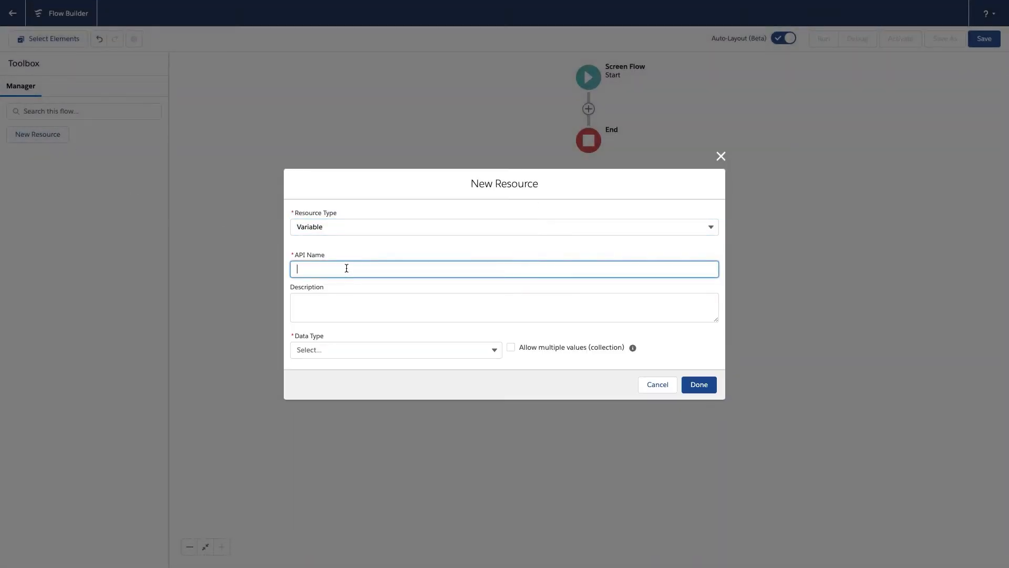
text(Emails)
click(326, 349)
click(322, 370)
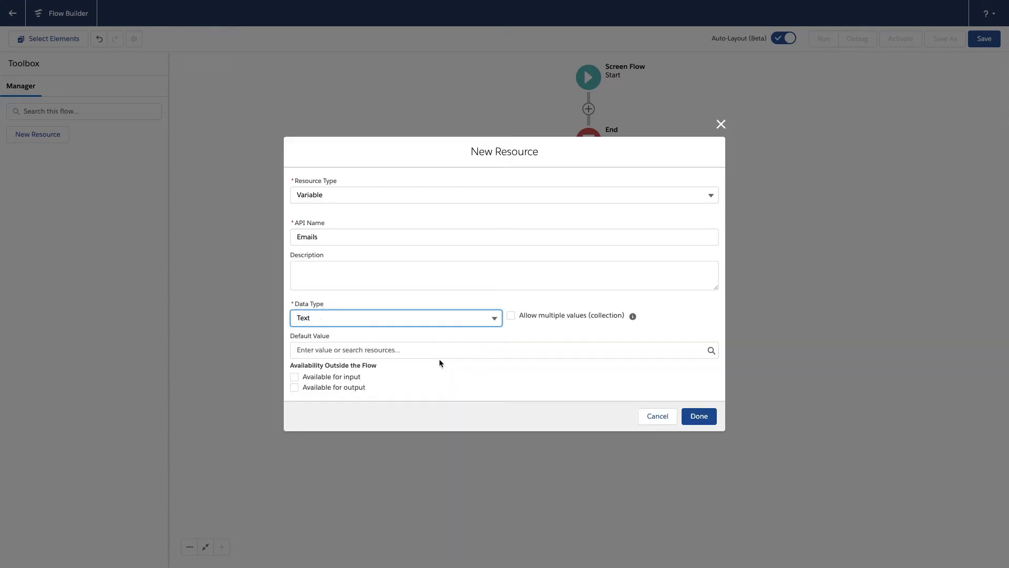
click(510, 315)
click(699, 401)
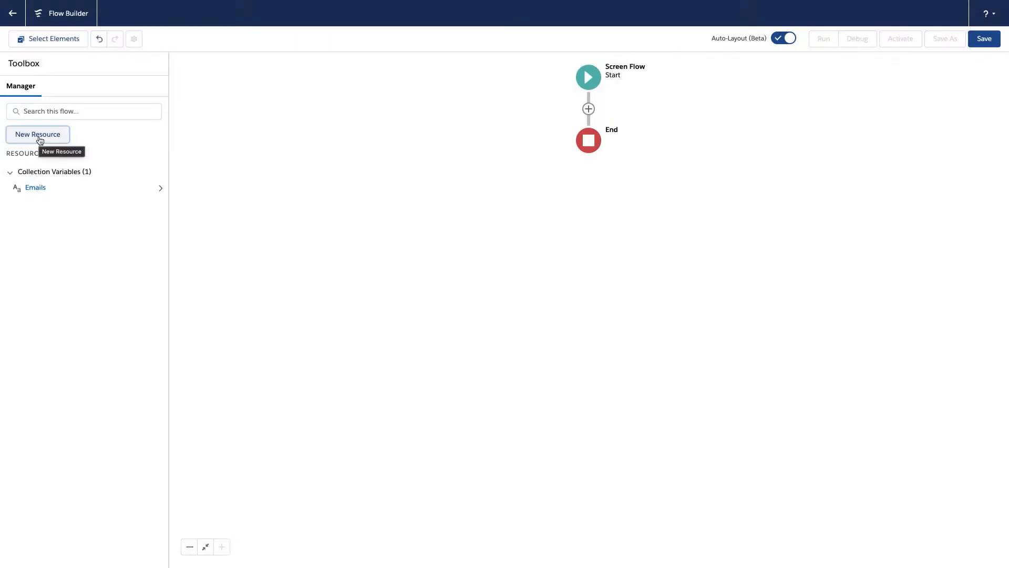
Create a Number variable resource named OutputValue and make it available for output
click(39, 138)
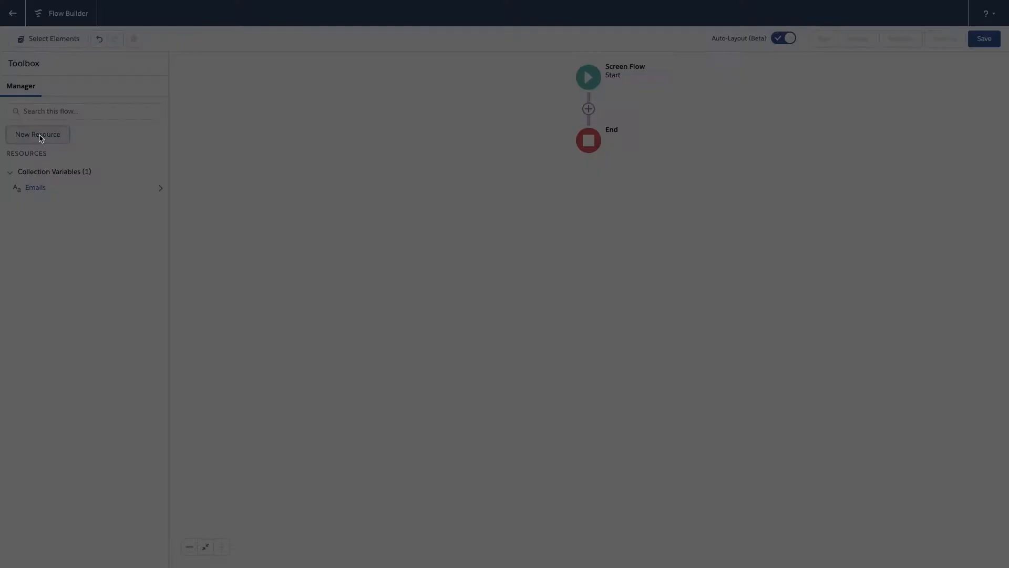
click(390, 247)
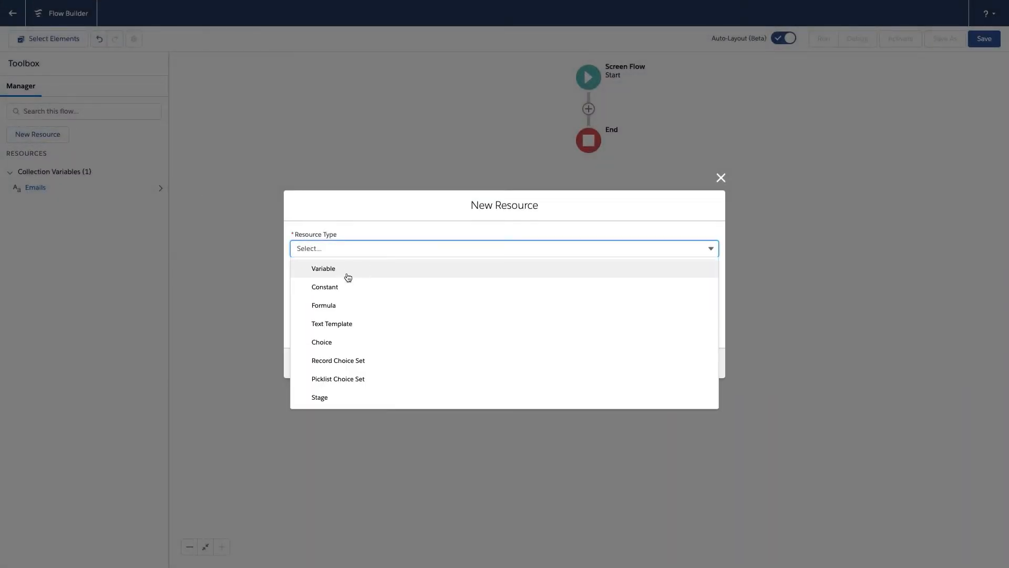
click(342, 271)
click(341, 271)
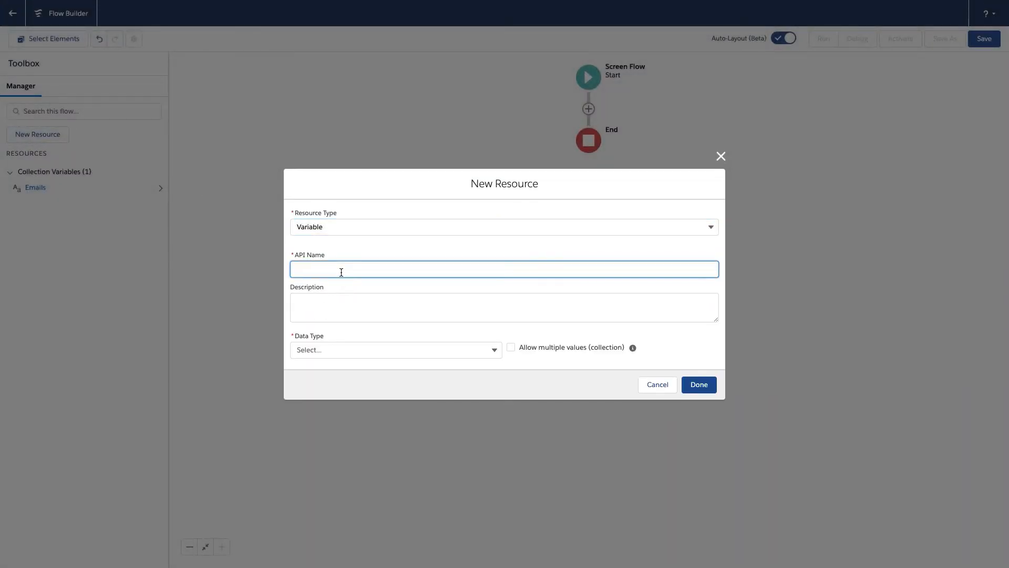
text(Output Value)
click(328, 349)
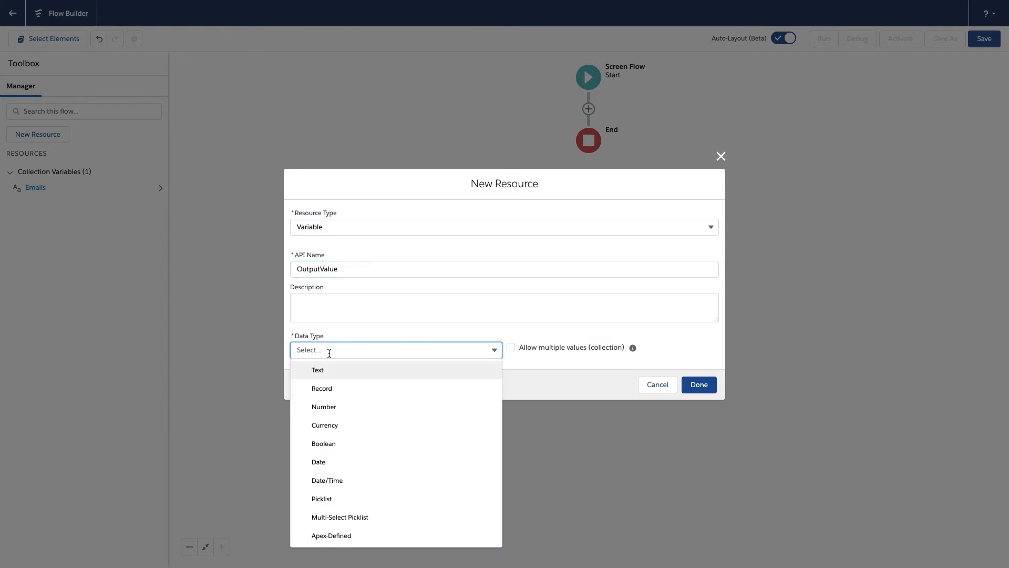
click(339, 406)
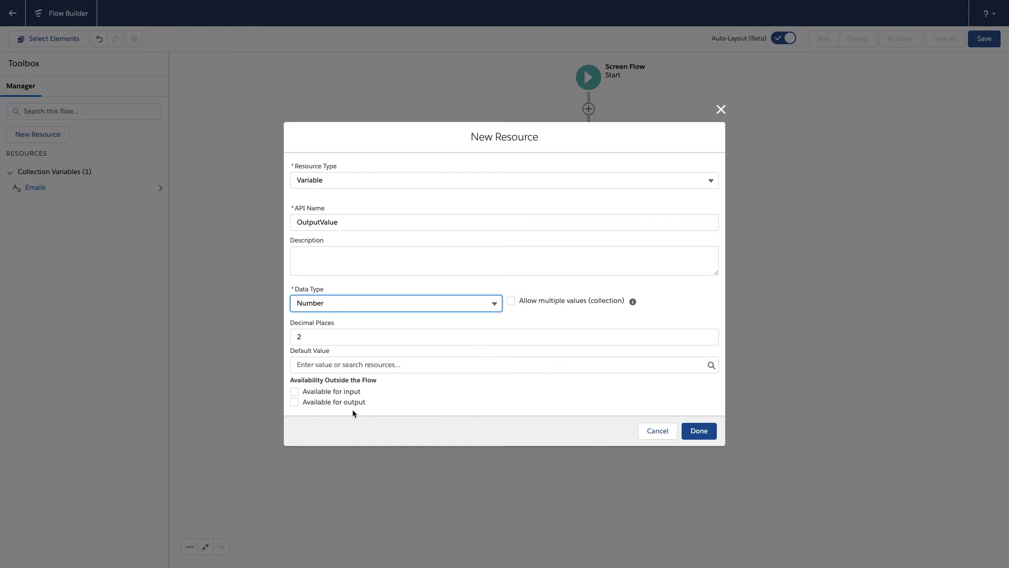
click(295, 401)
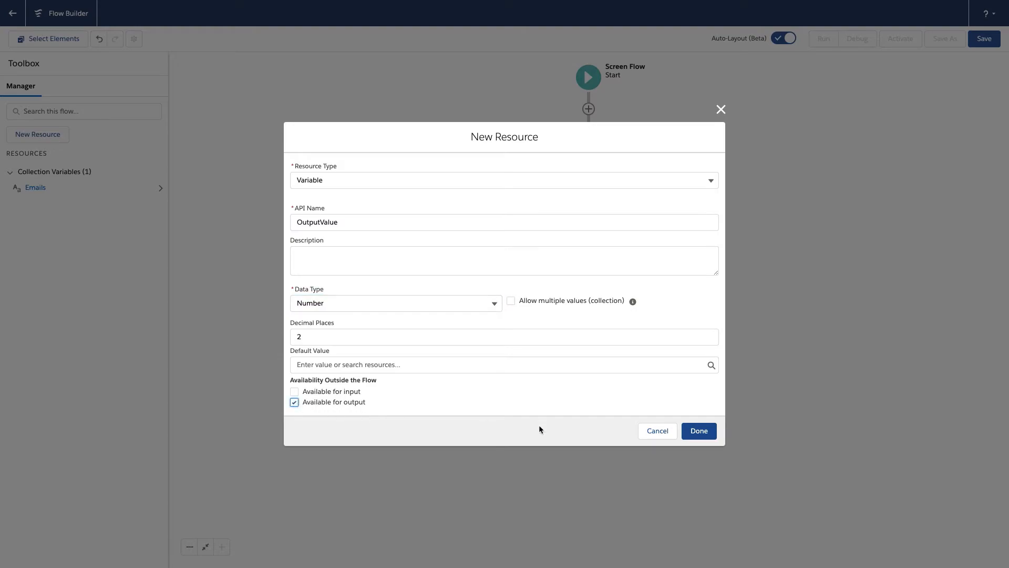
click(697, 430)
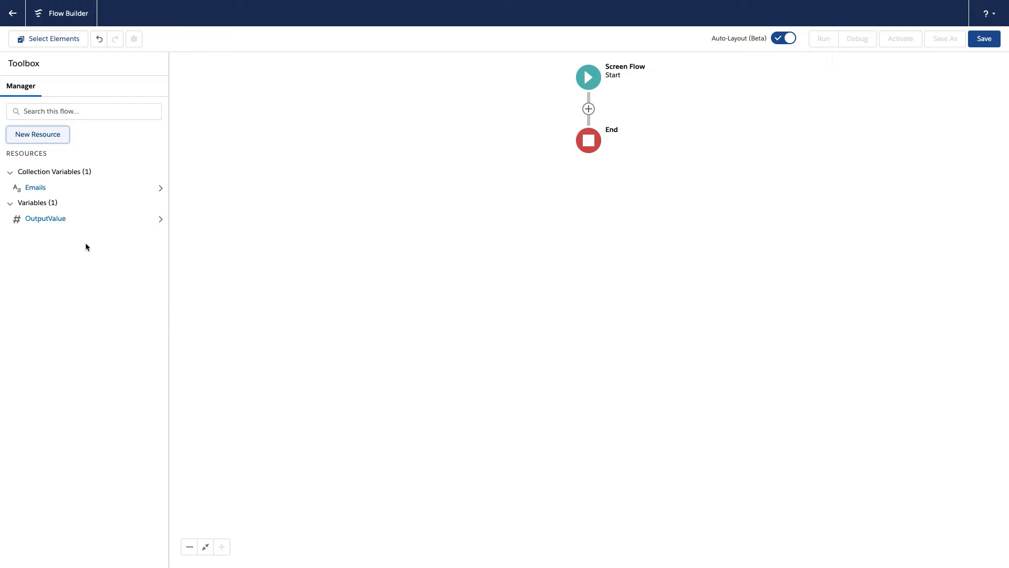
Start a new Picklist Choice Set resource with the API name CurrencyList
click(43, 136)
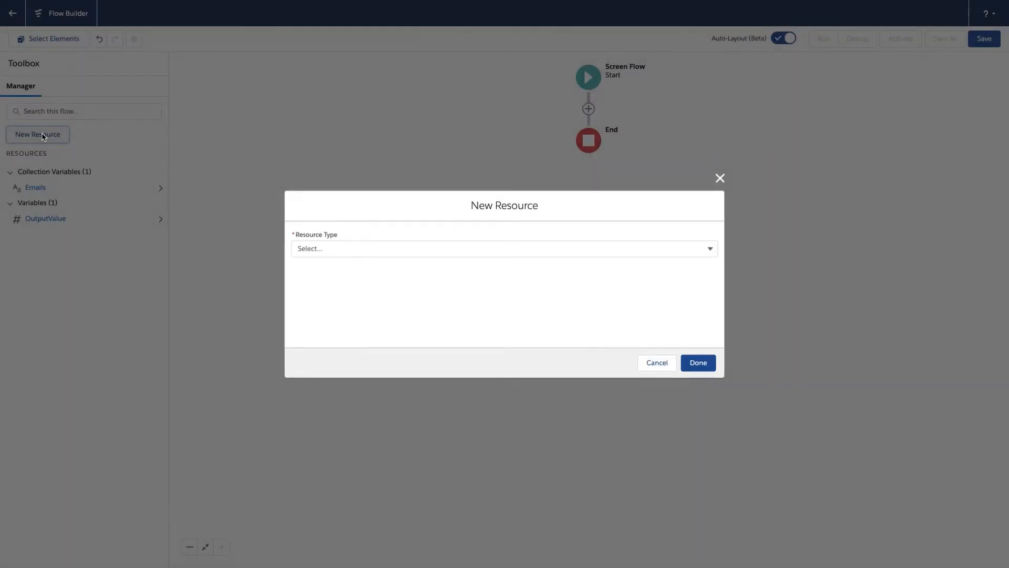
click(350, 250)
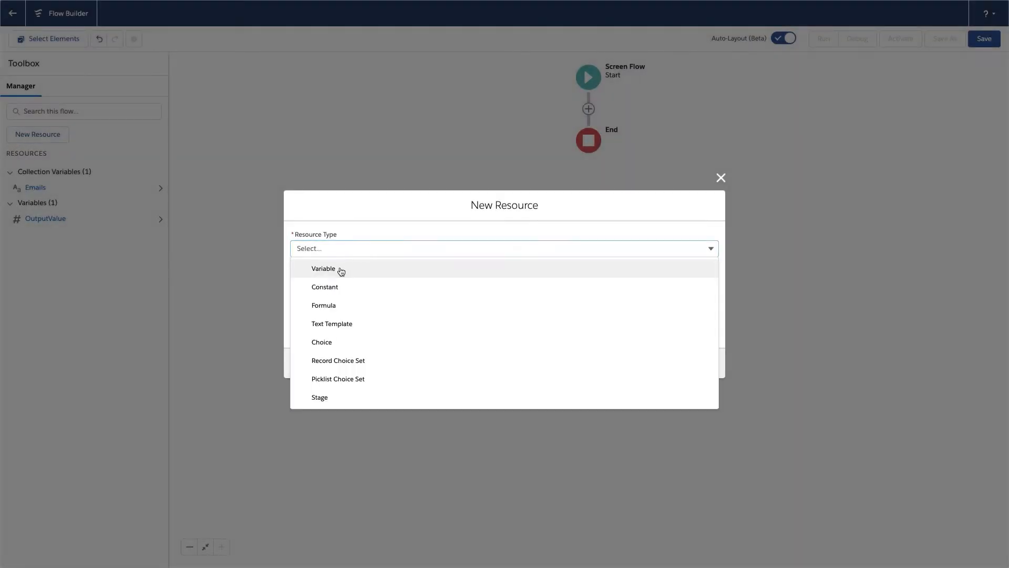
click(342, 270)
click(347, 268)
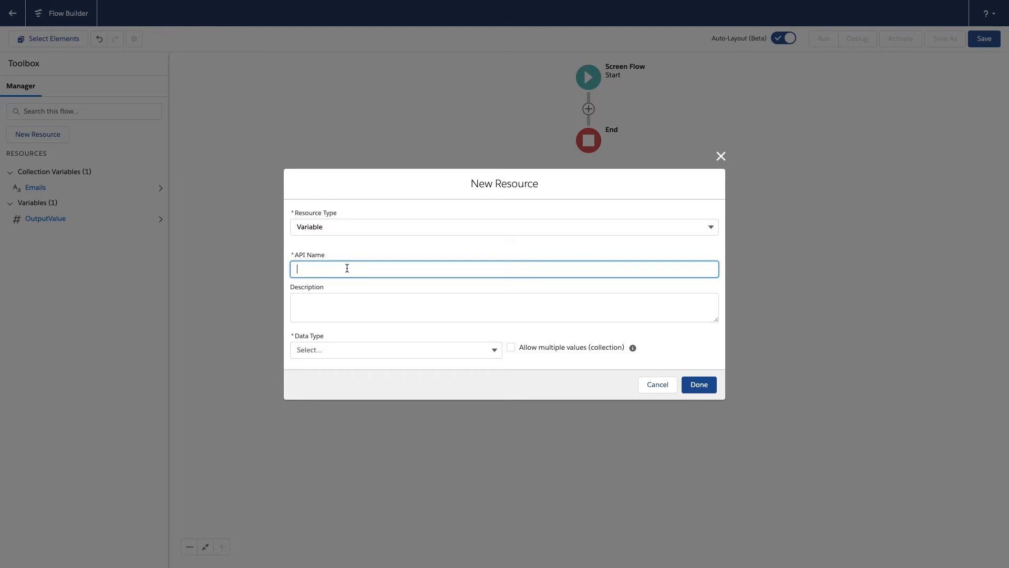
click(336, 226)
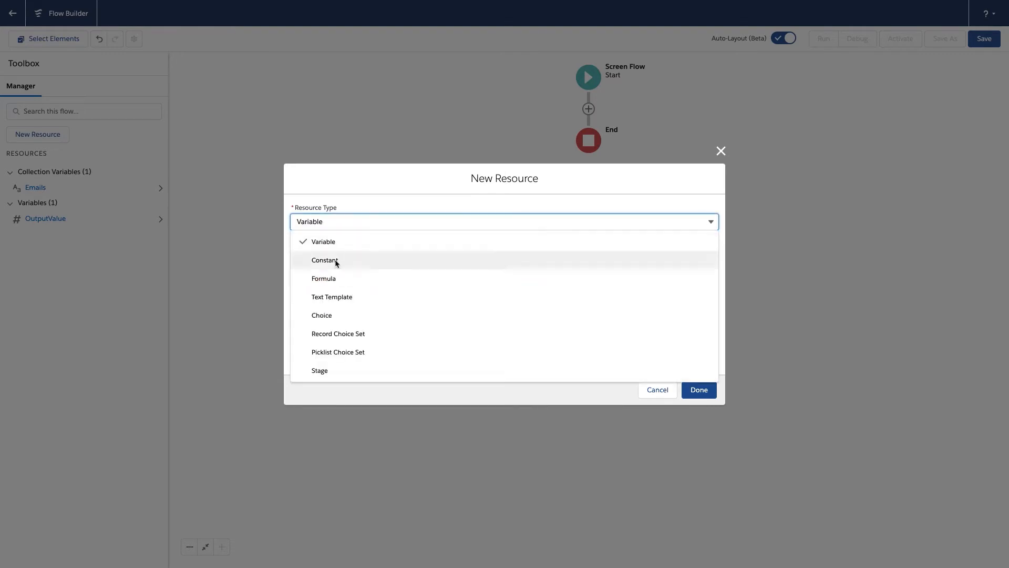
click(354, 352)
click(342, 267)
text(Currency List)
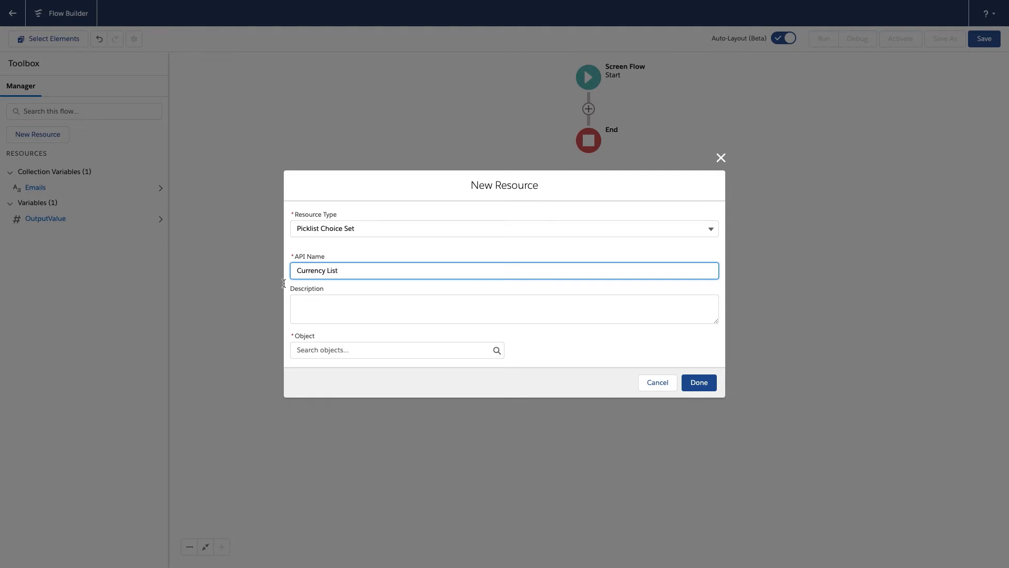
Base the choice set on the PowerTools Object's Apptigent__Currency__c field with data type Picklist, and save the resource
click(349, 349)
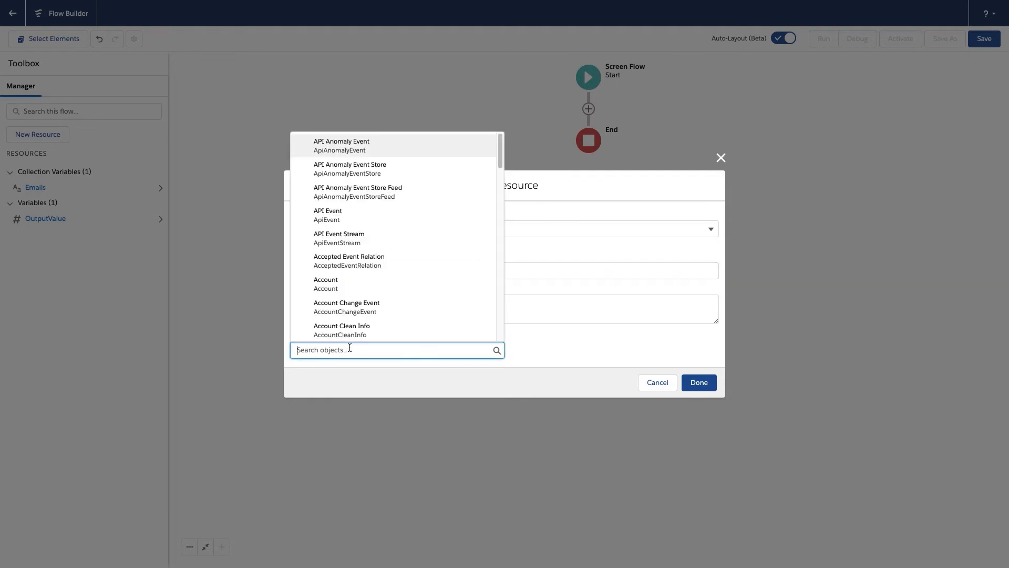
text(power)
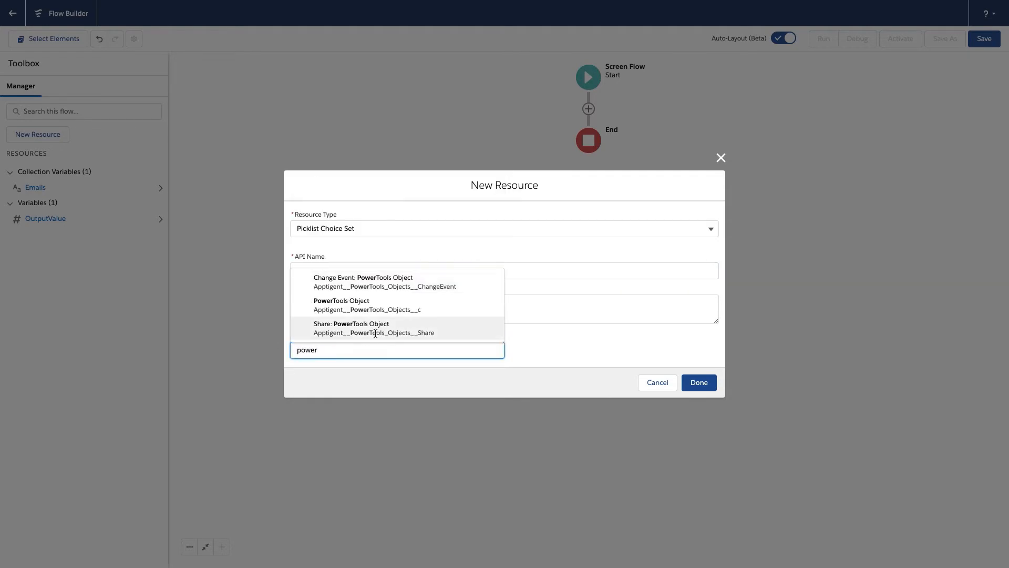
click(383, 309)
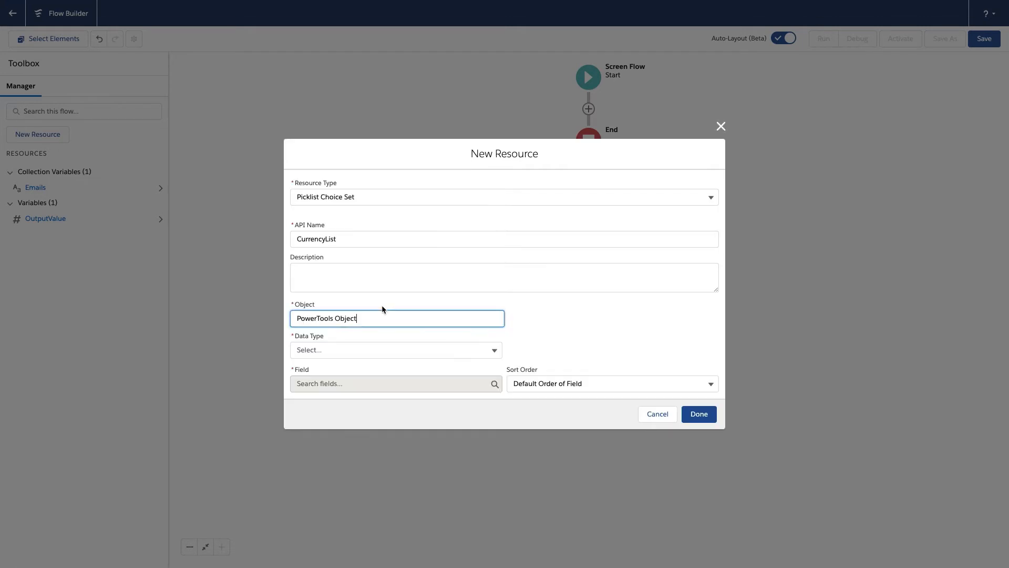
click(367, 350)
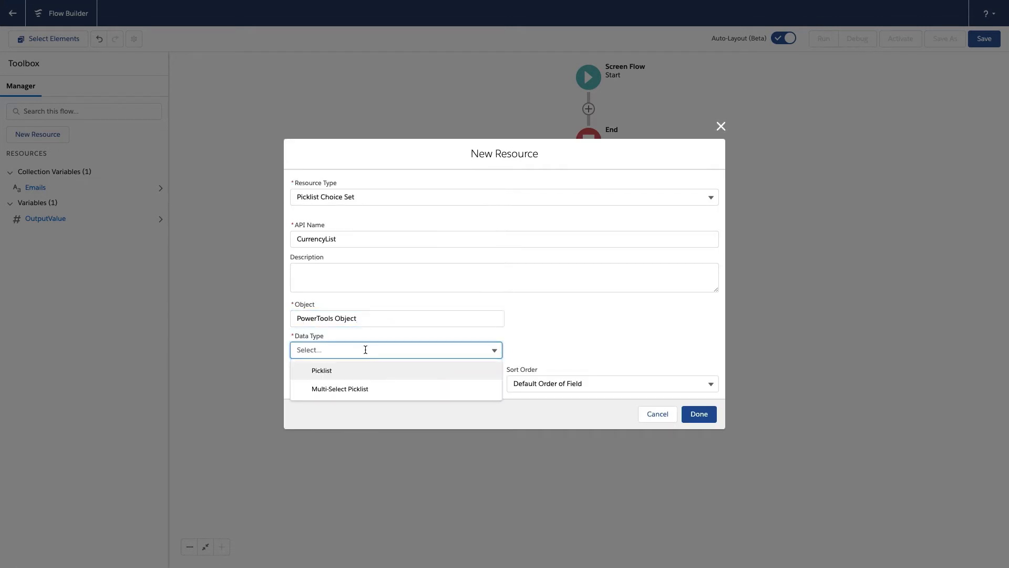
click(340, 371)
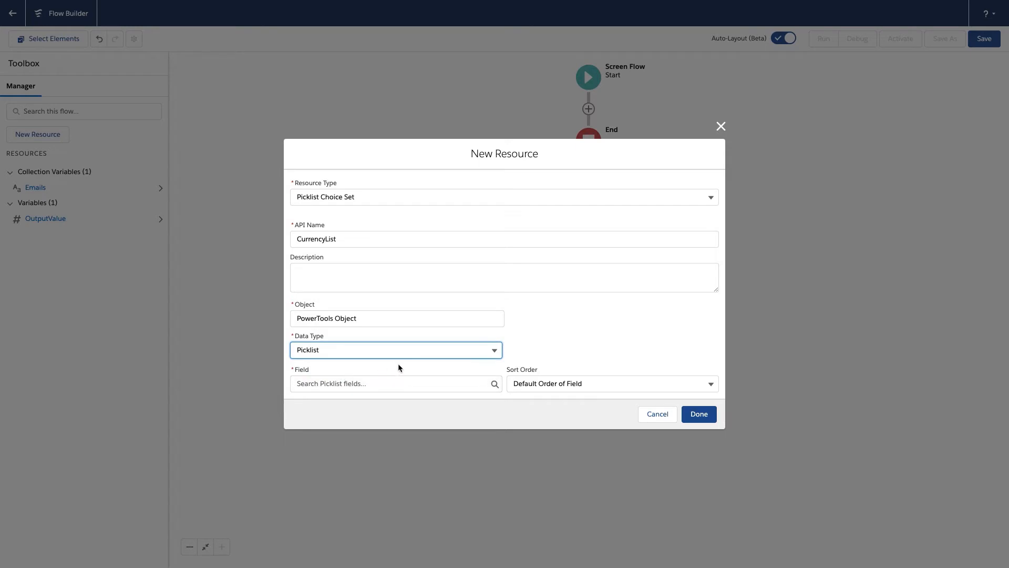
click(396, 383)
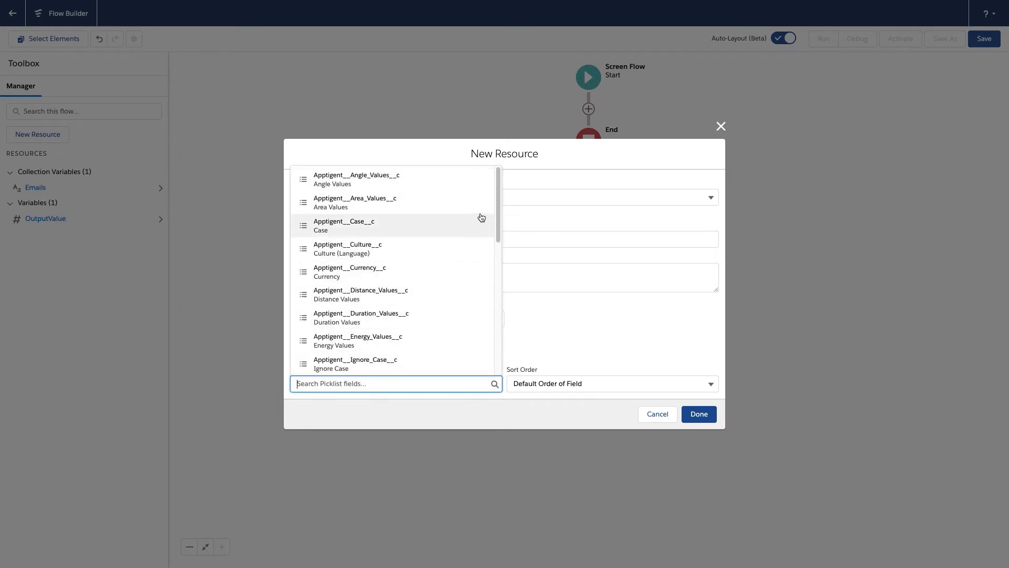
mouse_move(494, 200)
mouse_down()
mouse_move(497, 316)
mouse_move(495, 209)
mouse_up()
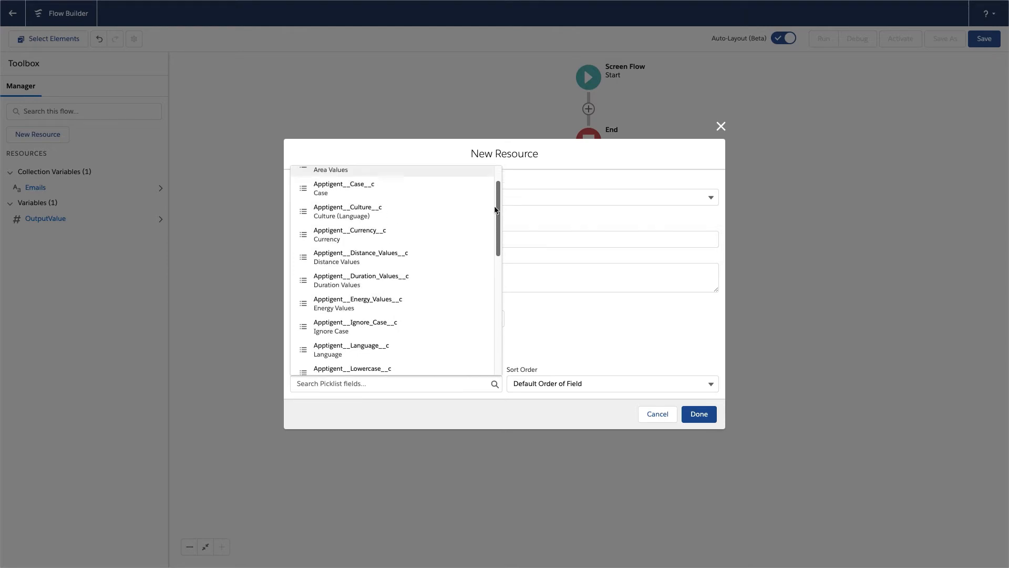
click(347, 233)
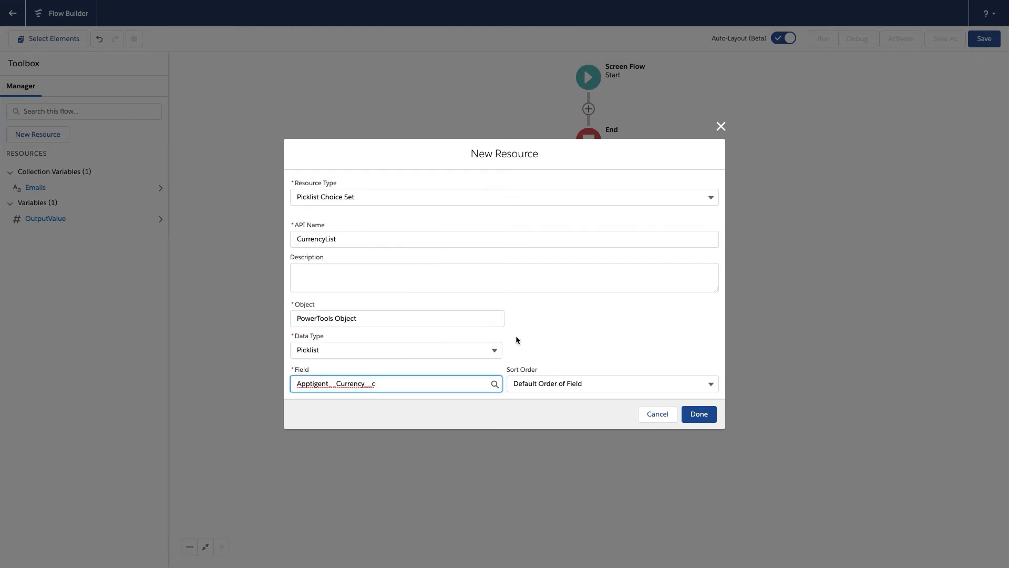
click(698, 415)
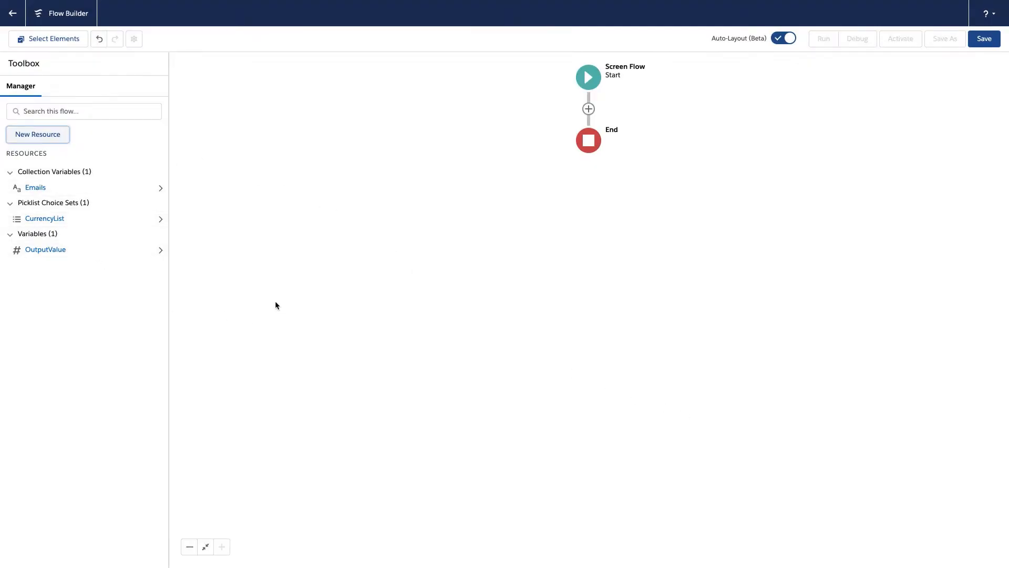
Add a Screen element between Start and End, labelled Currency Converter with API name Currency_Converter
click(588, 110)
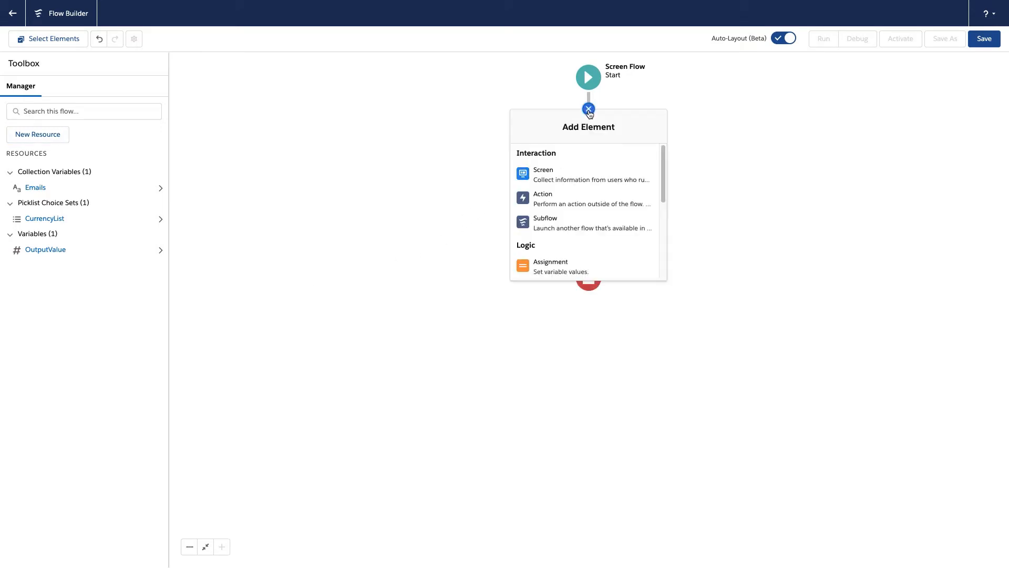
click(555, 176)
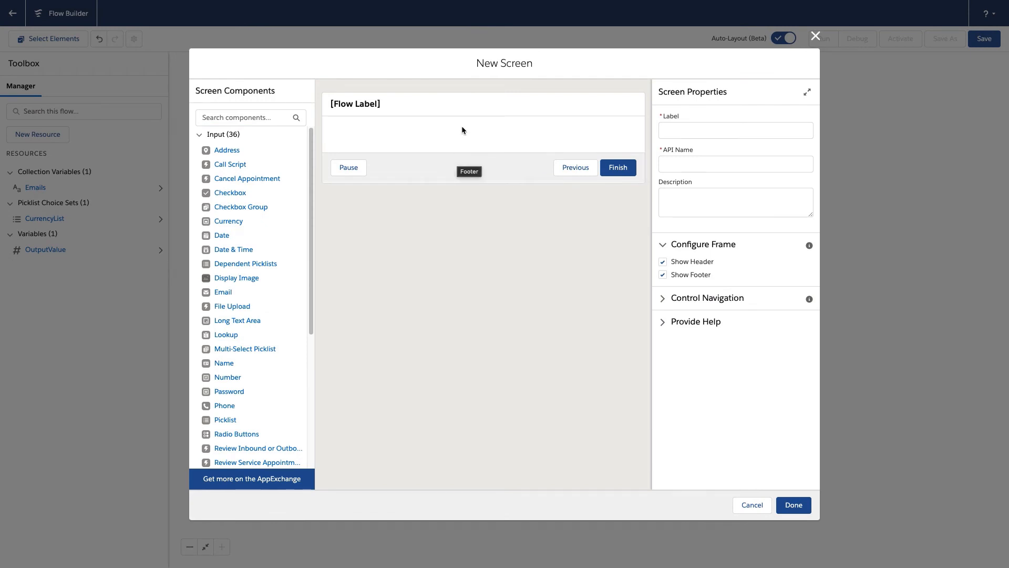
click(708, 126)
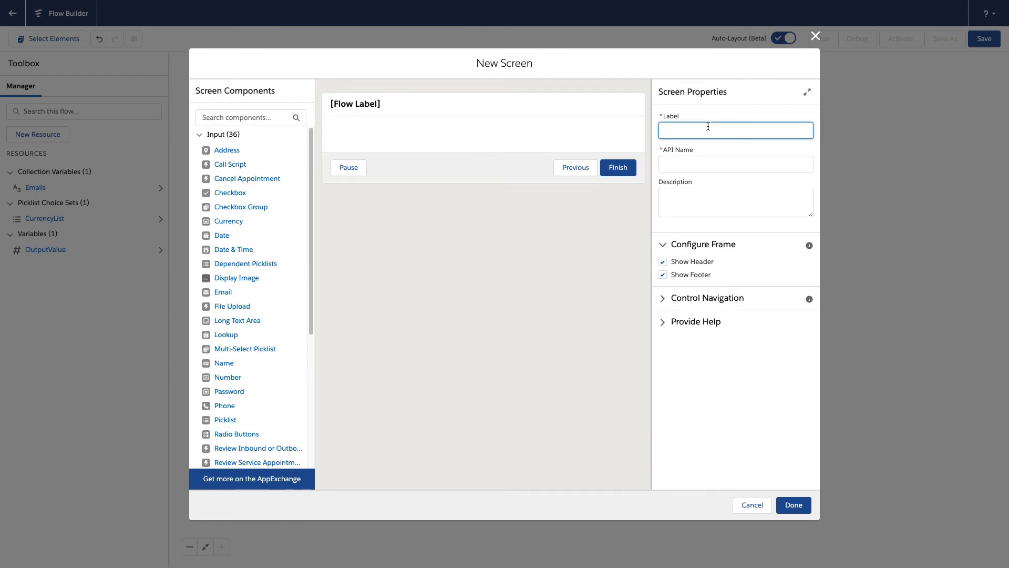
text(Currency  Converter)
key(Tab)
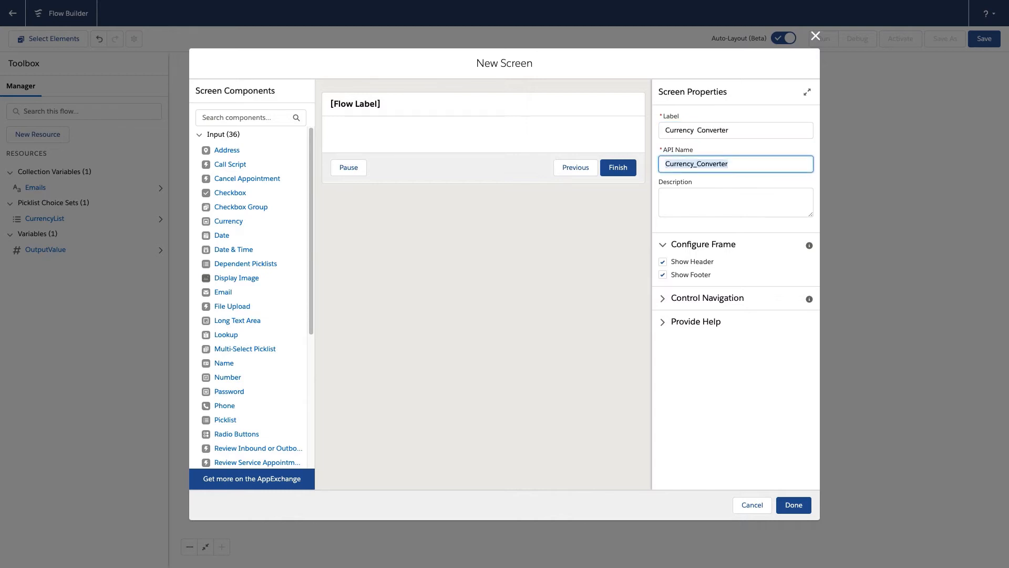
Disable the Previous and Pause navigation options for the Currency Converter screen
click(663, 297)
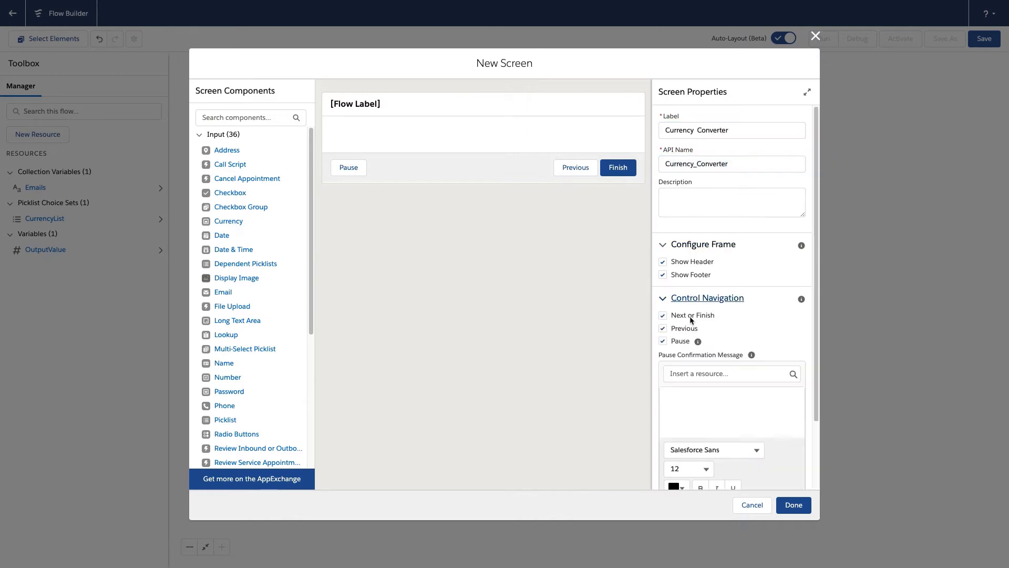
click(663, 328)
click(663, 342)
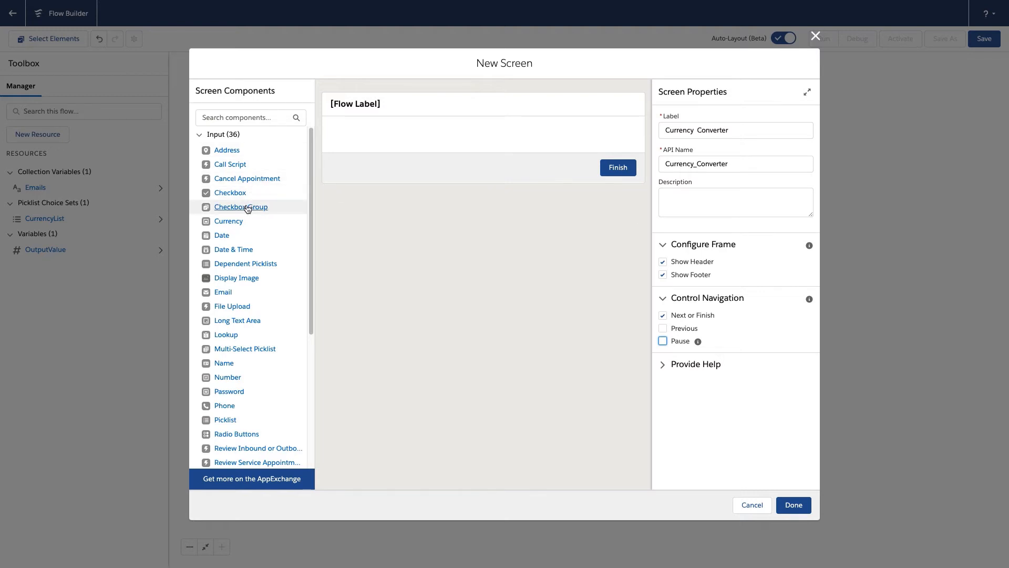
Add a Number component to the screen, labelled Input Value with API name Input_Value
drag(227, 378, 360, 140)
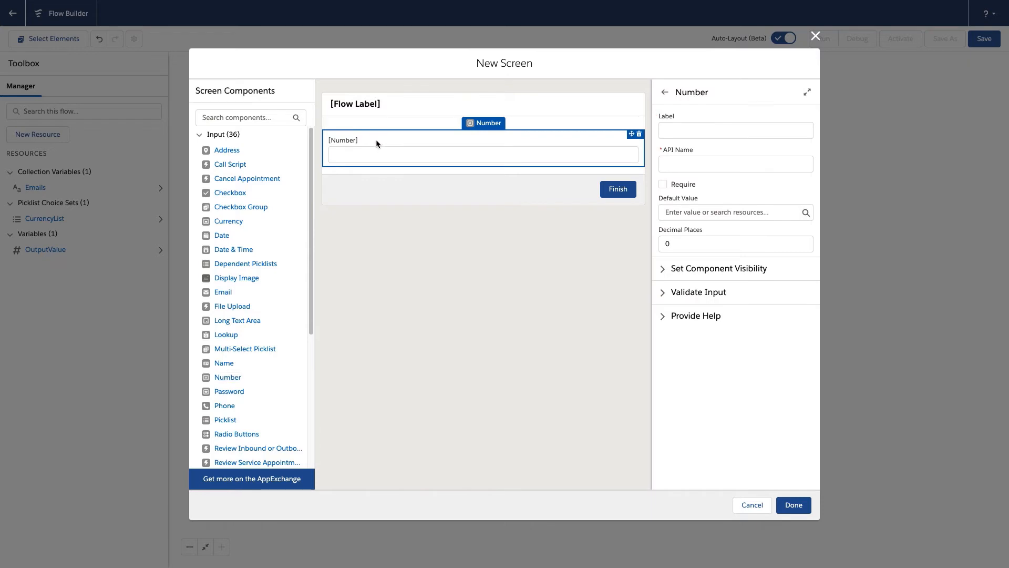
click(712, 132)
text(Input Value)
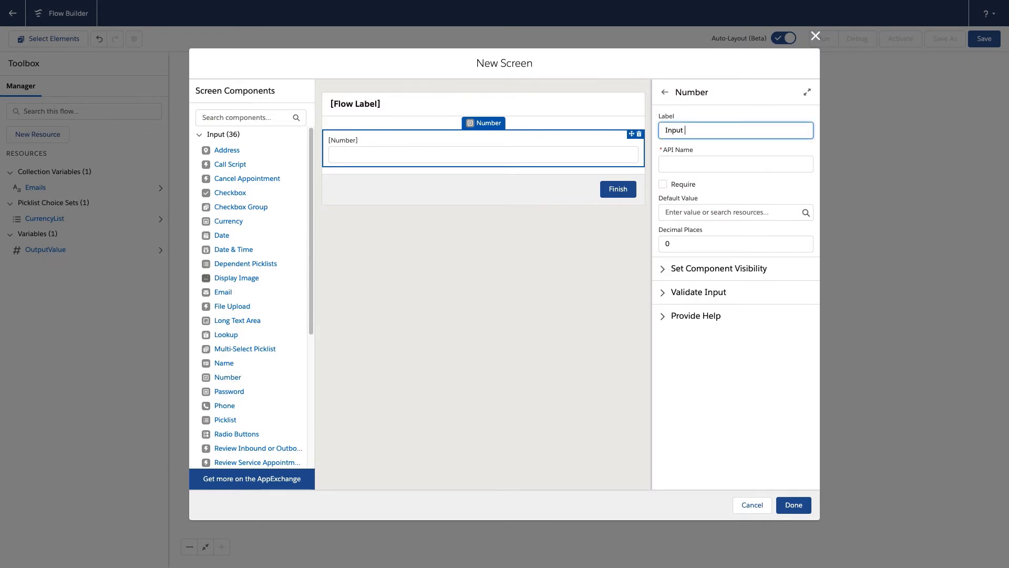
key(Tab)
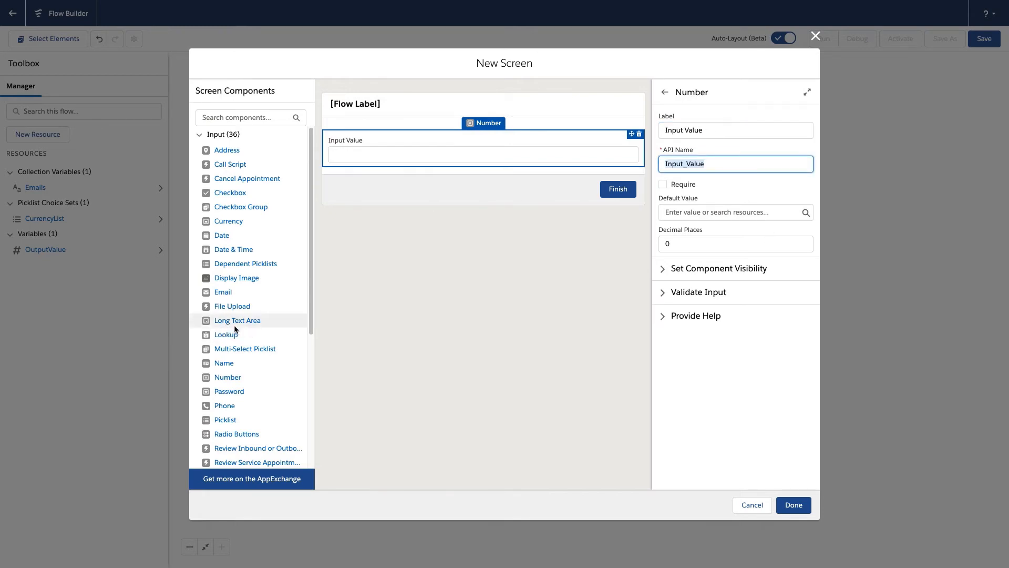
Add two Picklist components to the screen below the Input Value field
drag(225, 420, 340, 230)
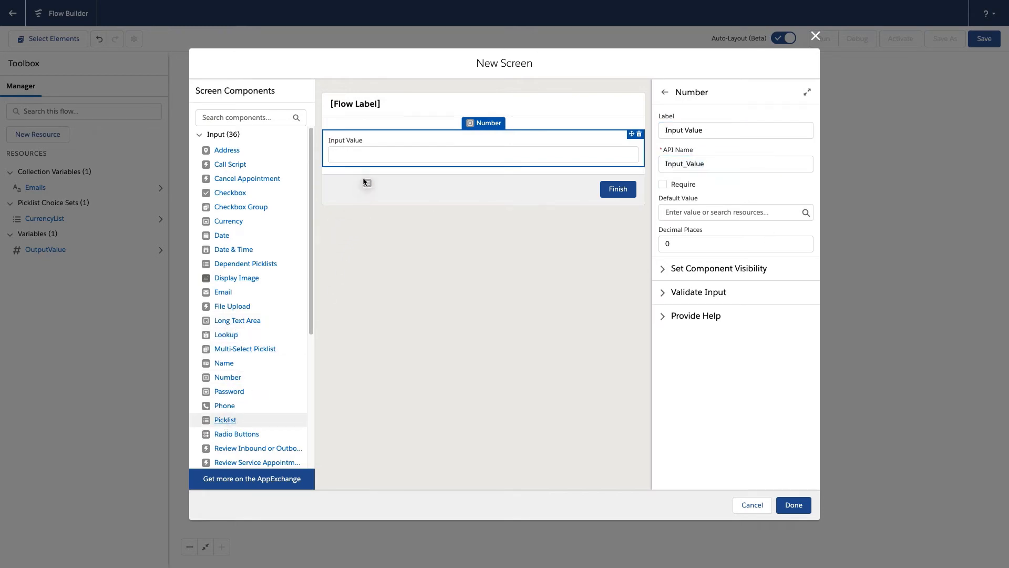
drag(363, 178, 372, 169)
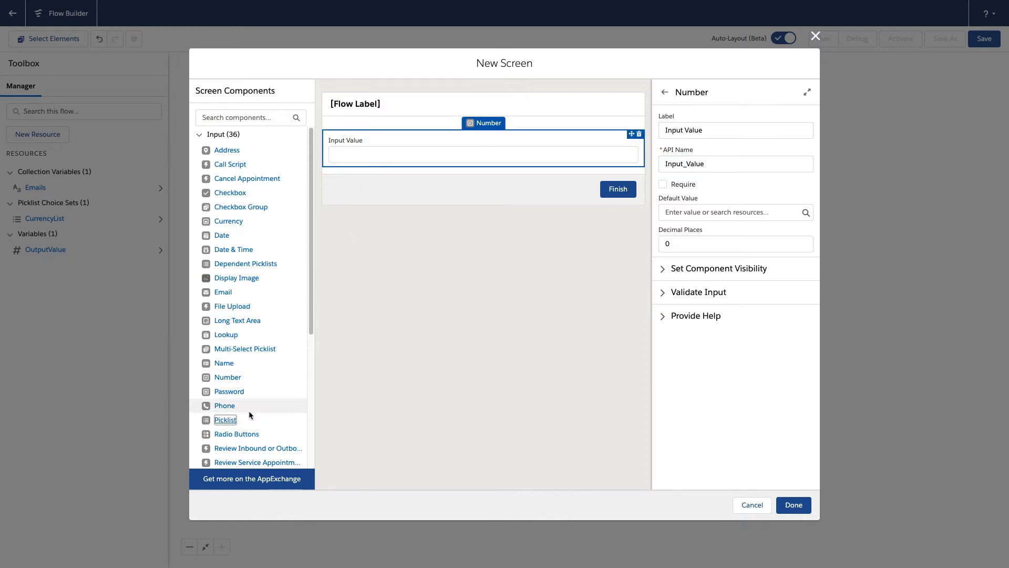
drag(225, 420, 385, 167)
drag(230, 421, 371, 212)
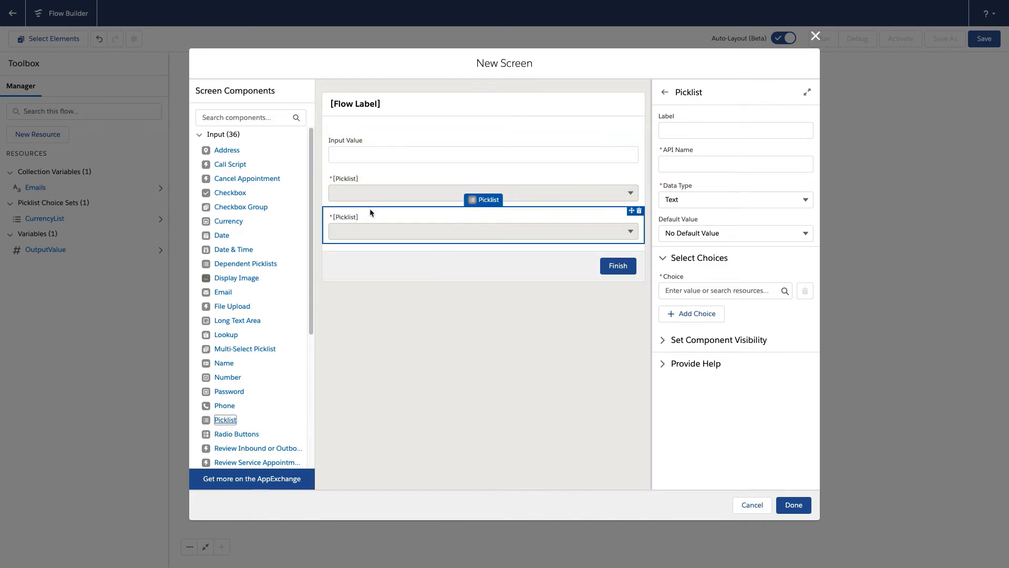
Label the first picklist below Input Value Source Currency, with API name Source_Currency
click(368, 181)
click(691, 131)
text(Sou)
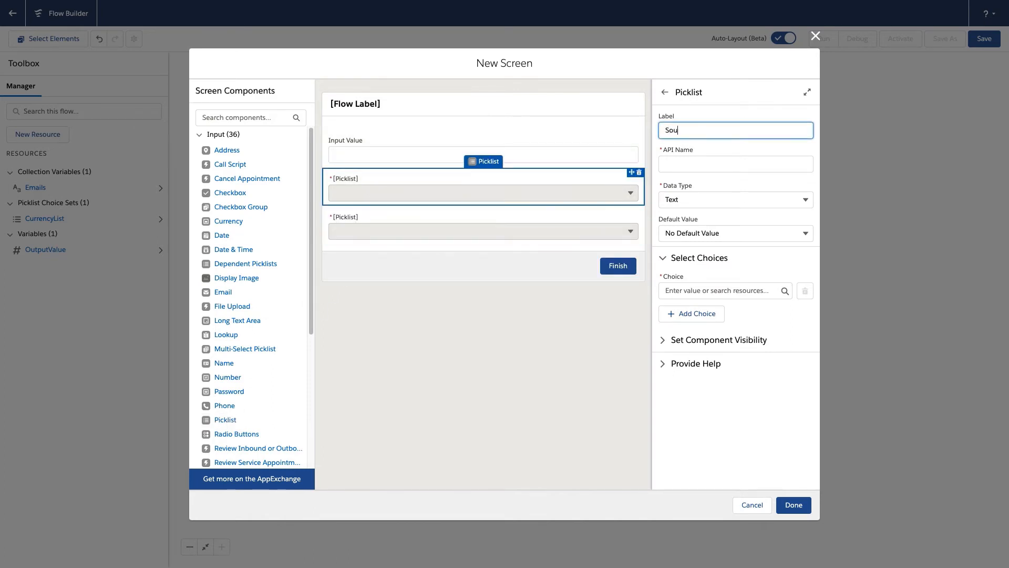
text(rce Currency)
Choose data type Text for the Source Currency picklist and use the CurrencyList choice set as its choice
click(703, 199)
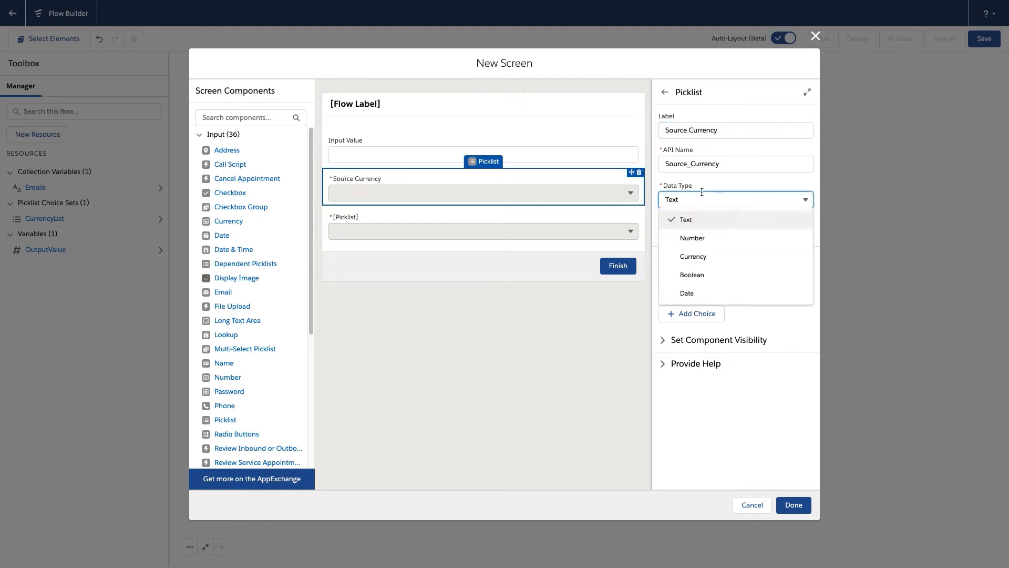
click(707, 219)
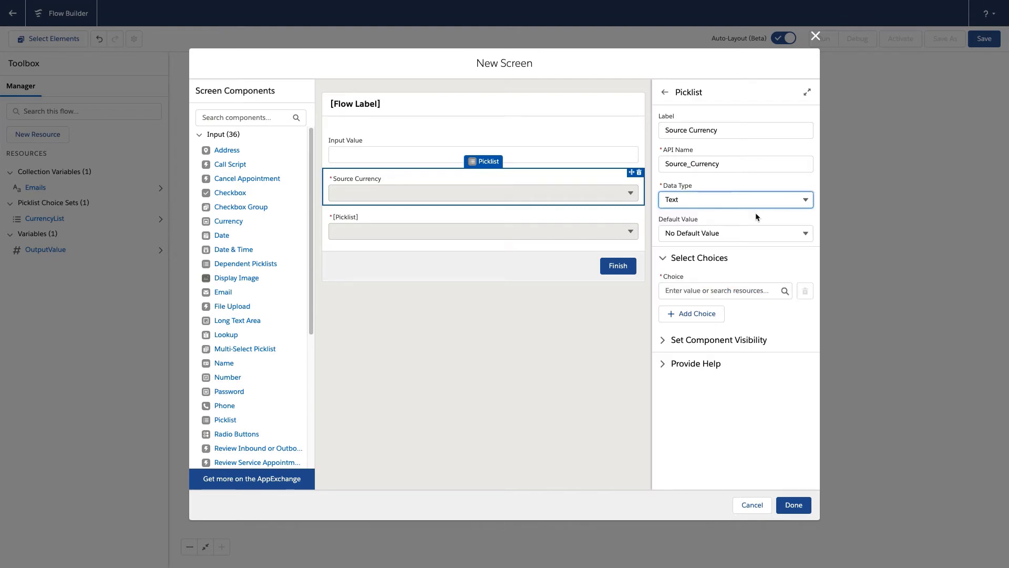
click(721, 288)
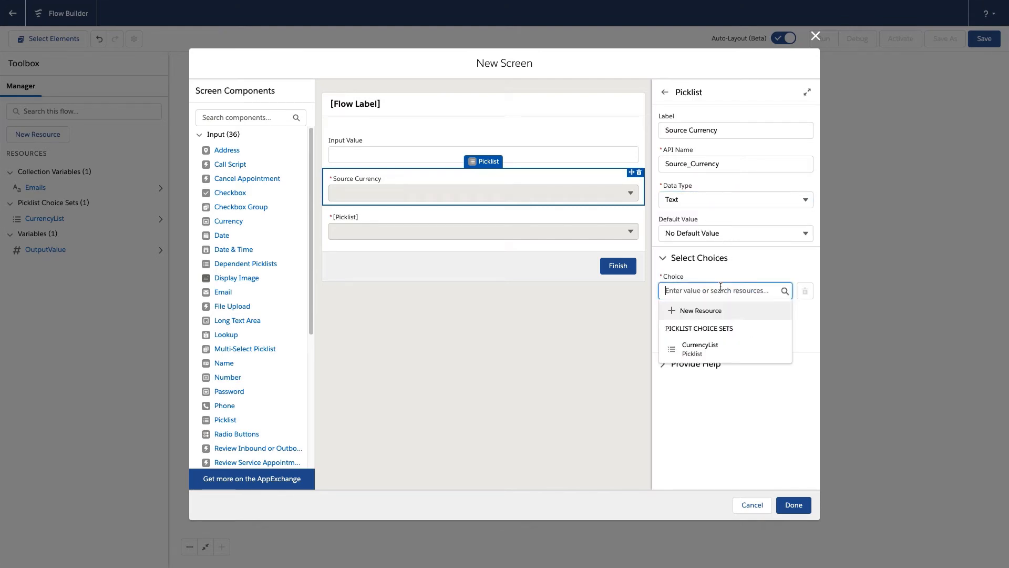
click(702, 347)
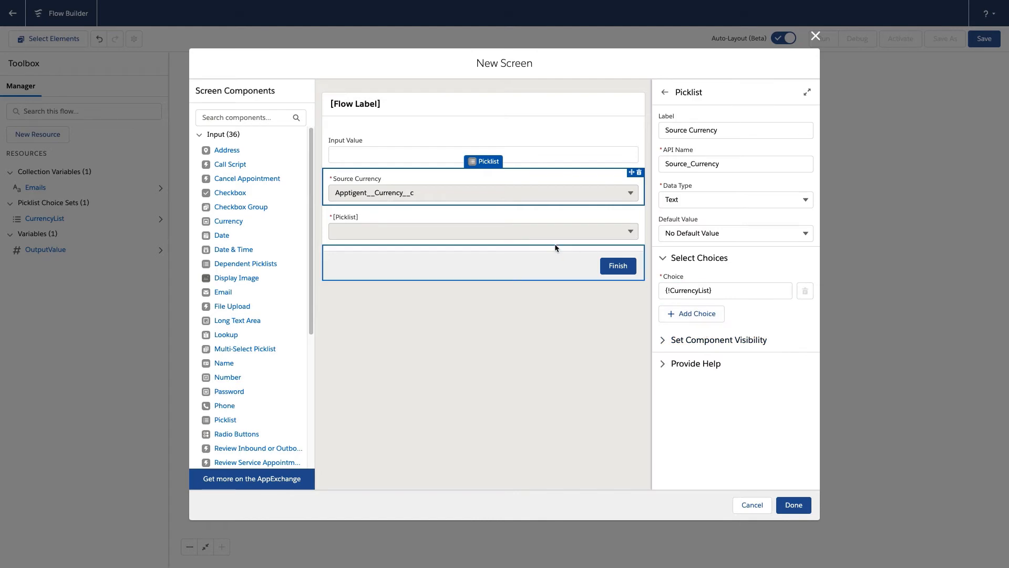
Label the second picklist Target Currency with API name Target_Currency, and use the CurrencyList choice set as its choice
click(477, 221)
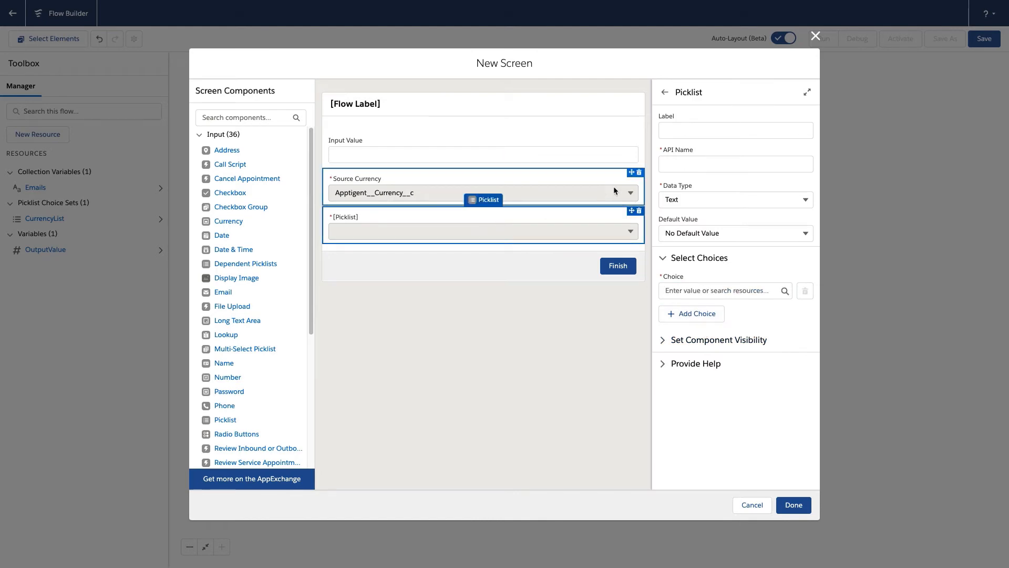
click(691, 127)
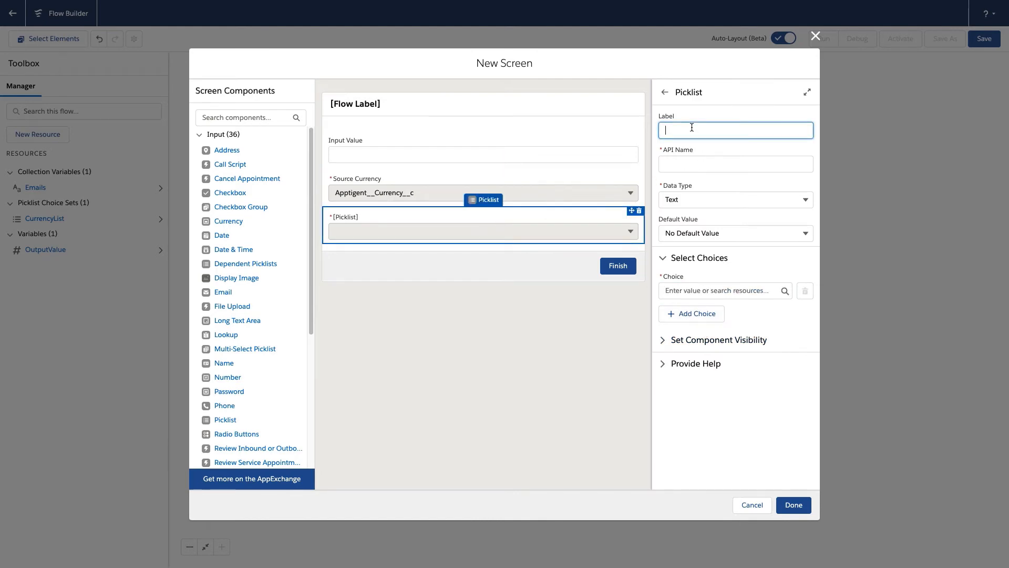
text(Target Currency)
click(715, 290)
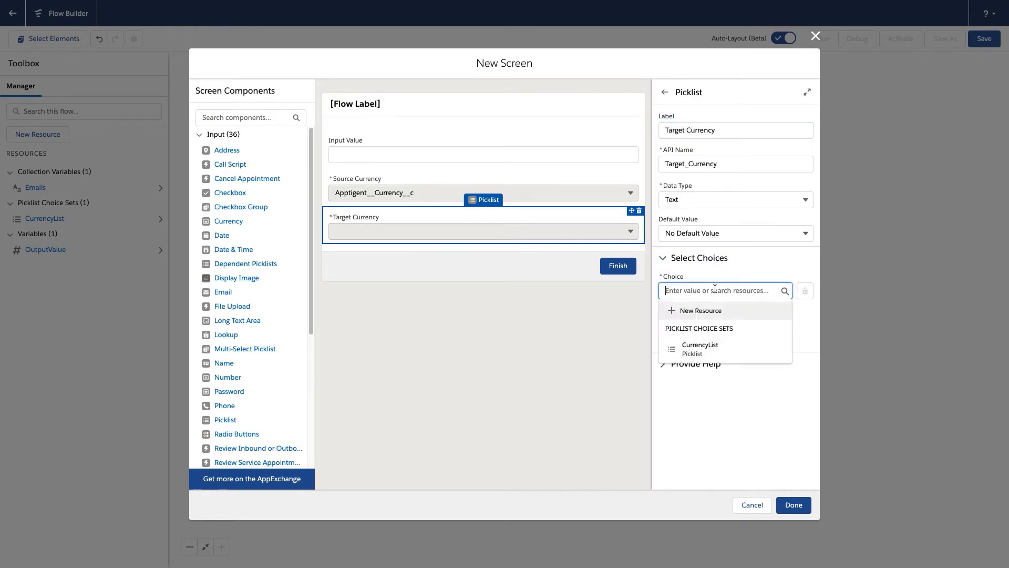
click(703, 348)
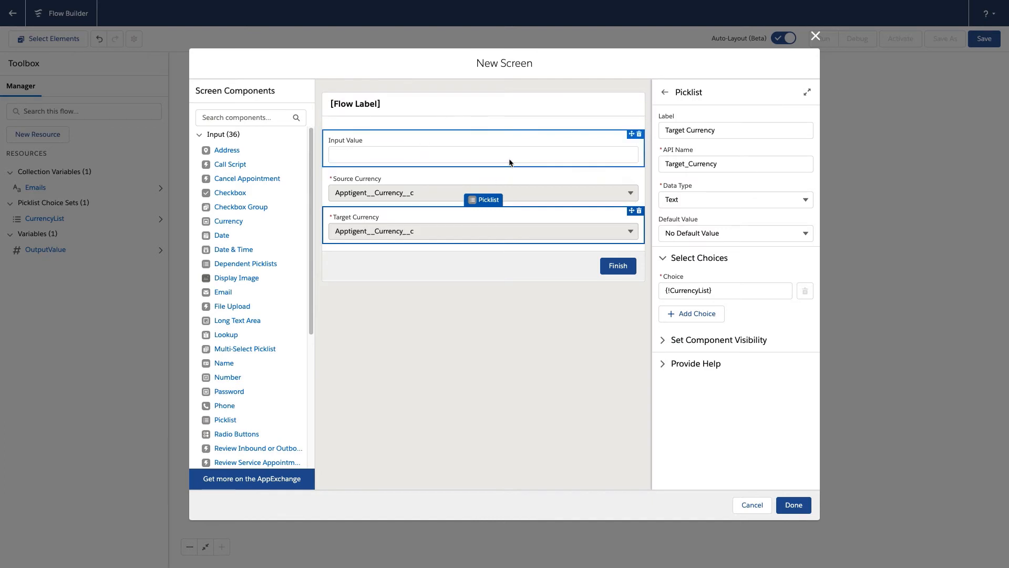
Make the Input Value number field required and finish the Currency Converter screen
click(503, 148)
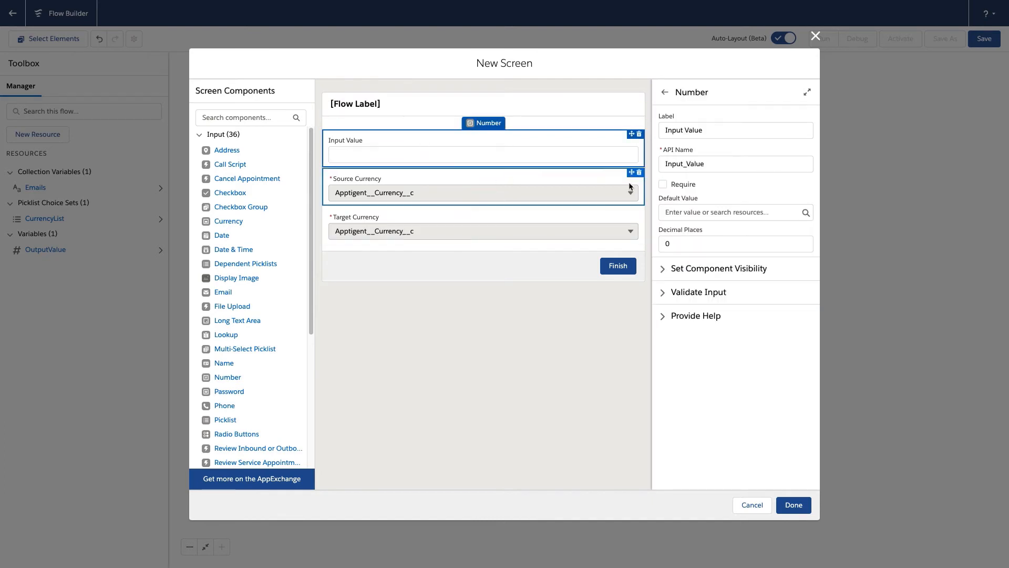
click(663, 185)
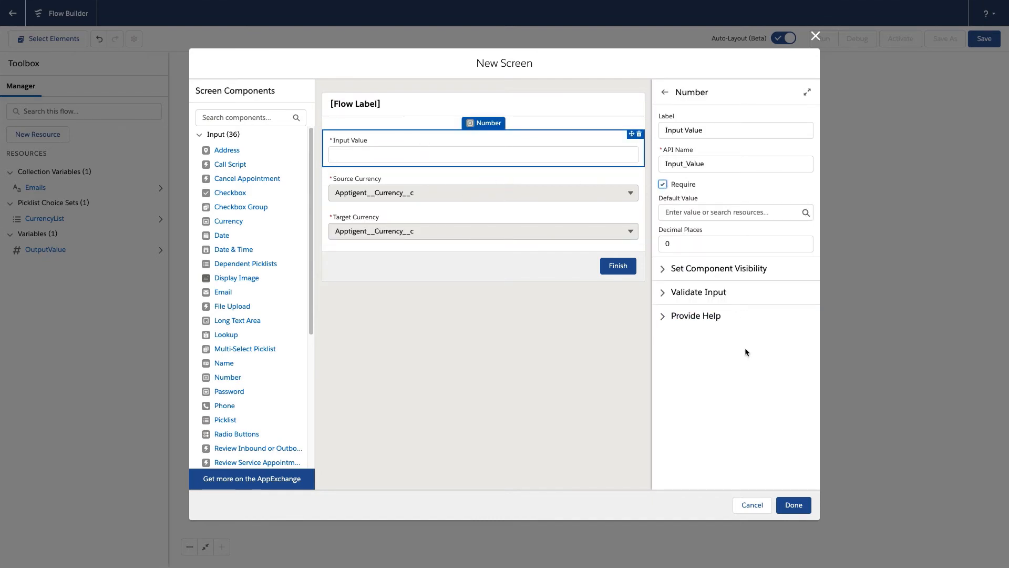
click(794, 505)
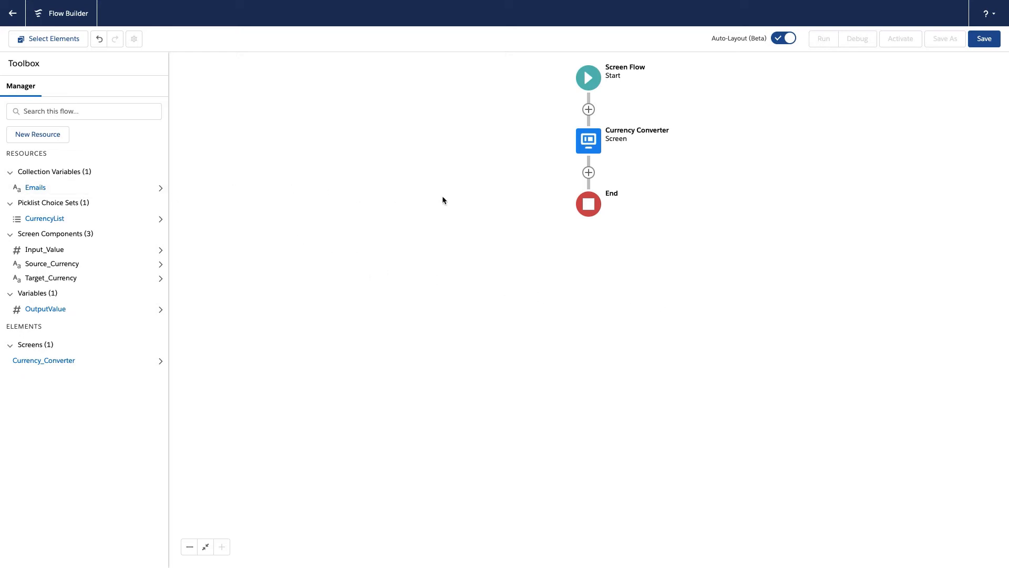
Add an Assignment element after the Currency Converter screen, labelled Notification Emails with API name Notification_Emails
click(589, 173)
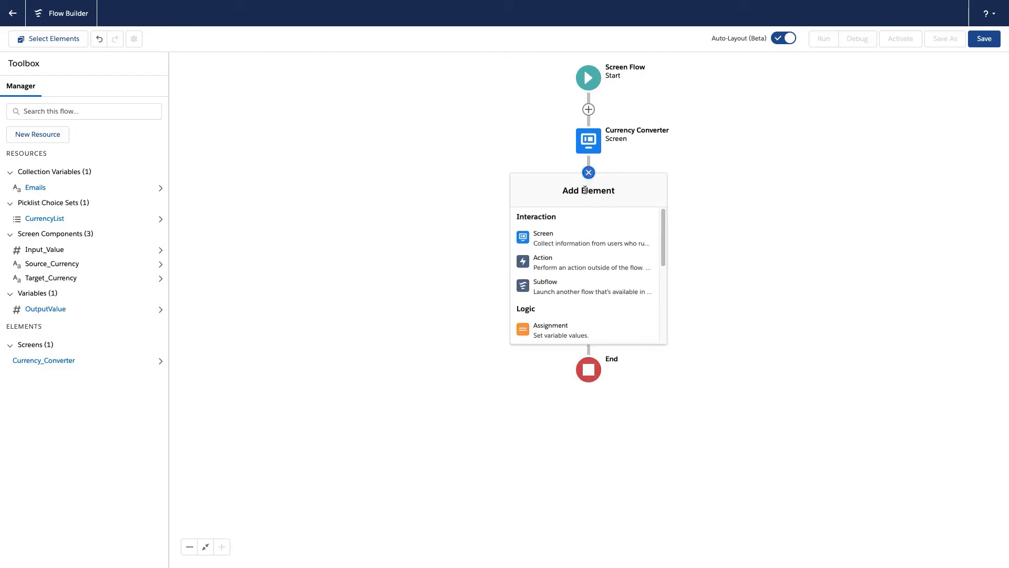
click(560, 332)
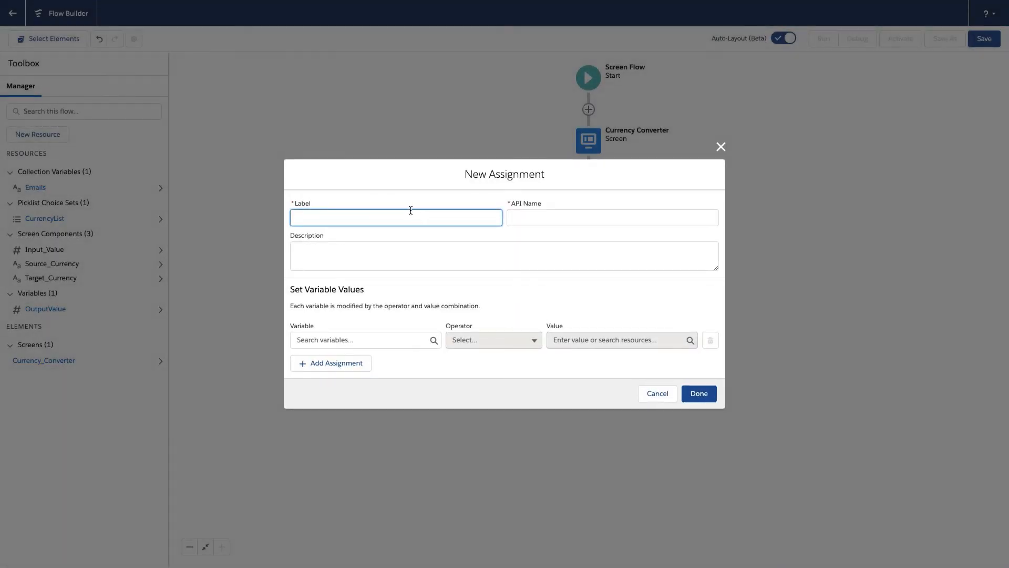
text(Notification Emails)
key(Tab)
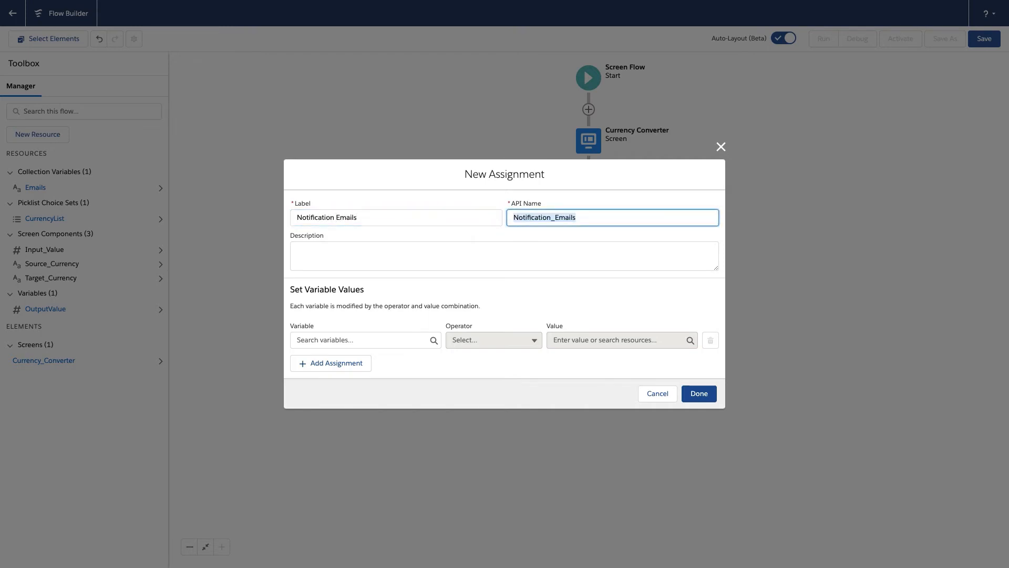
Set the assignment to add {!$User.Email} to the Emails collection variable, and finish the element
click(374, 339)
click(362, 403)
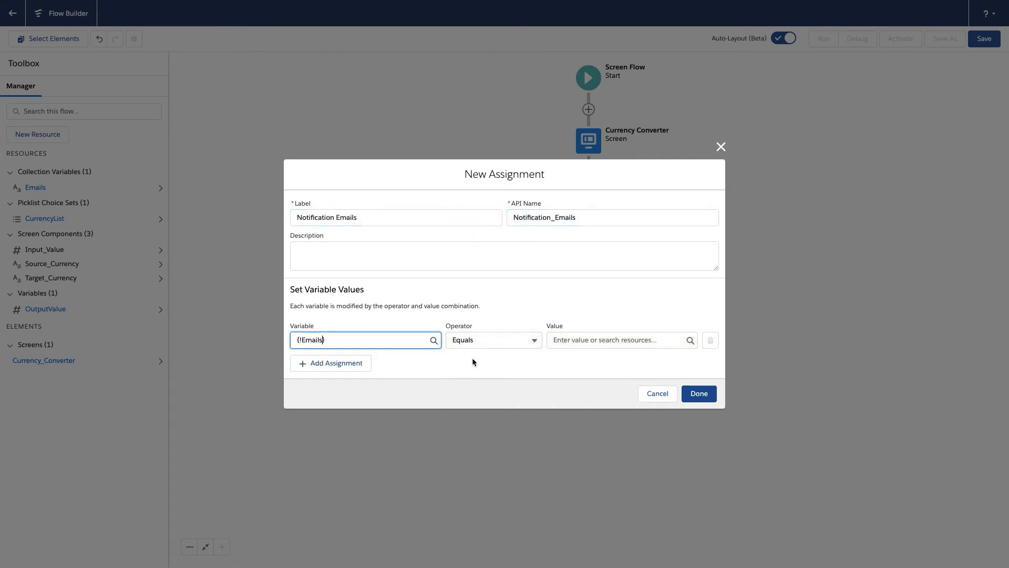
click(486, 341)
click(480, 379)
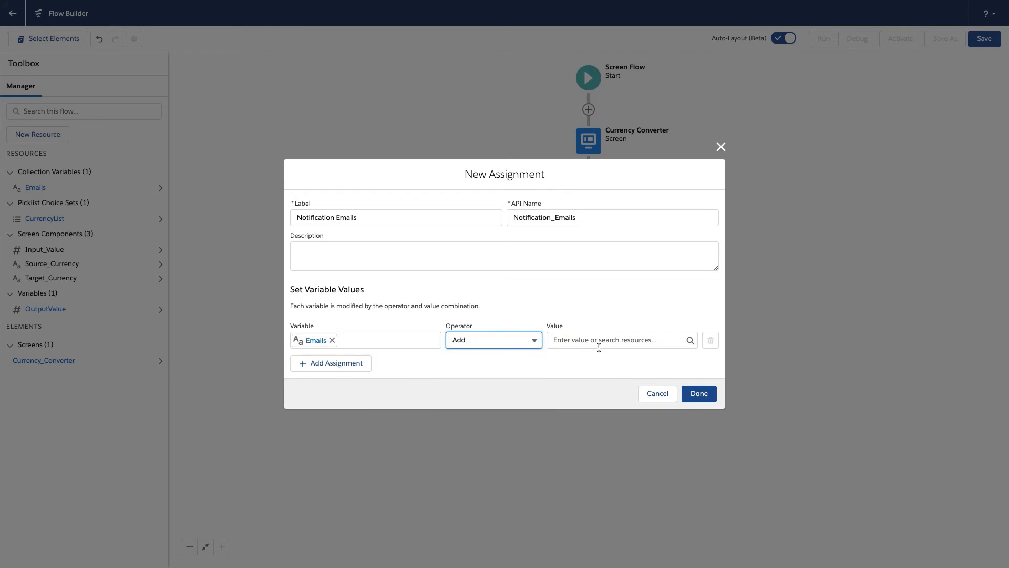
click(599, 339)
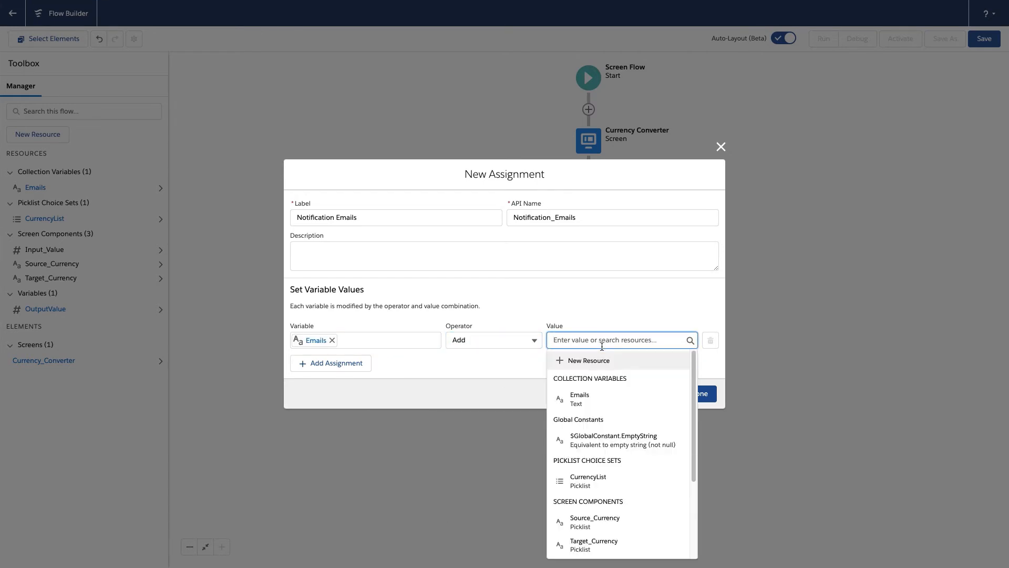
scroll(619, 487, down, 3)
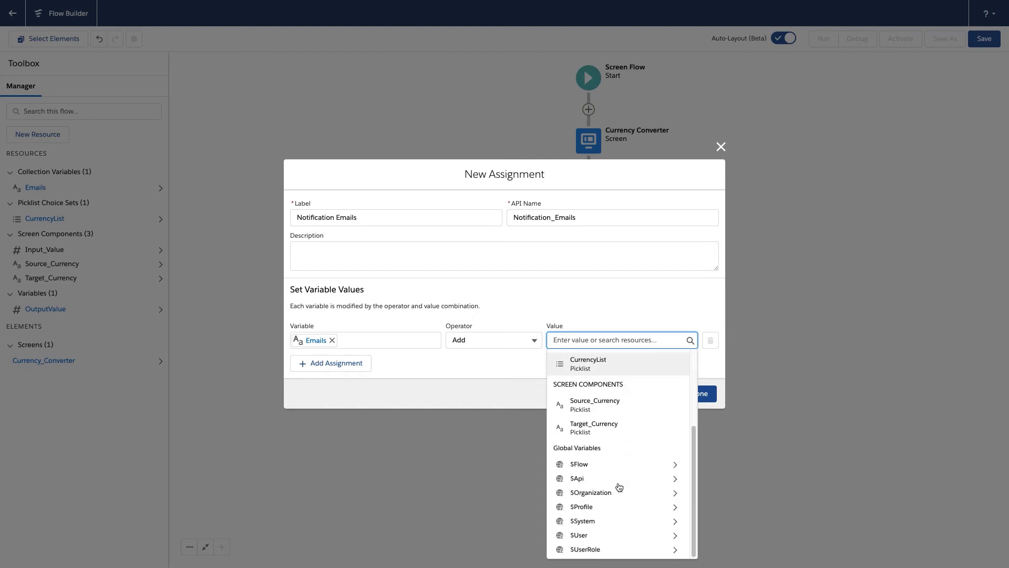
click(614, 535)
scroll(610, 477, down, 3)
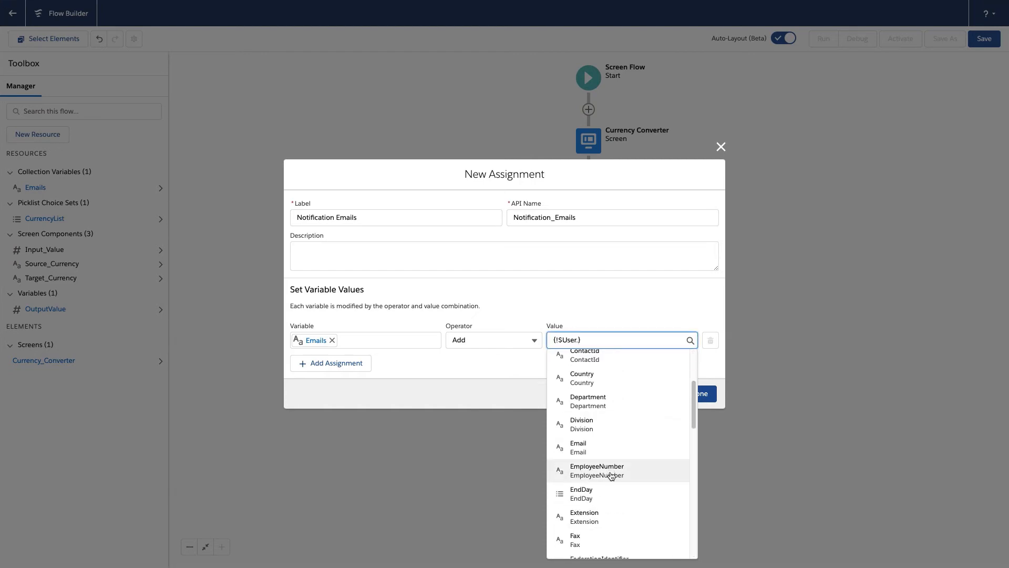
click(580, 448)
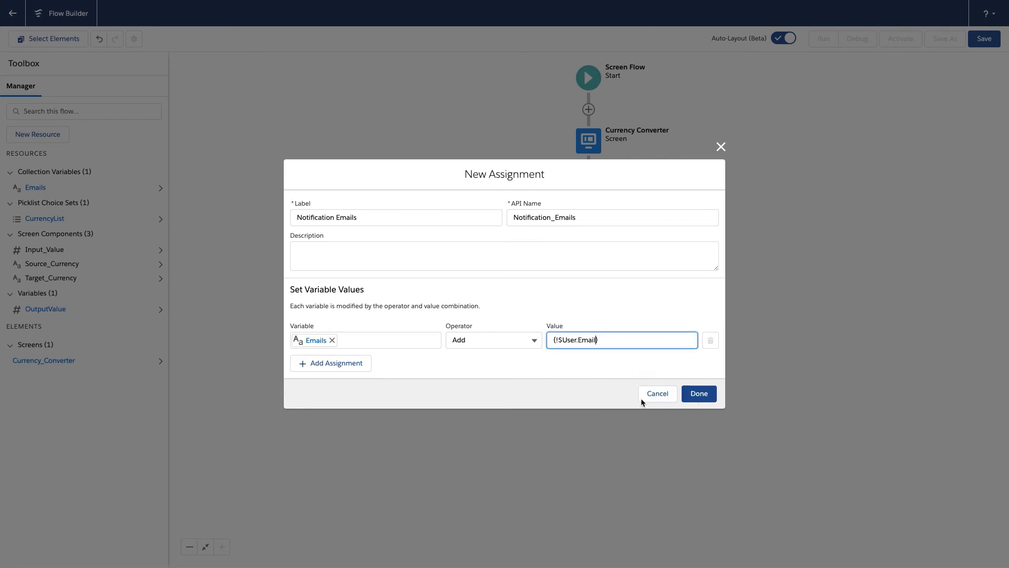
click(705, 394)
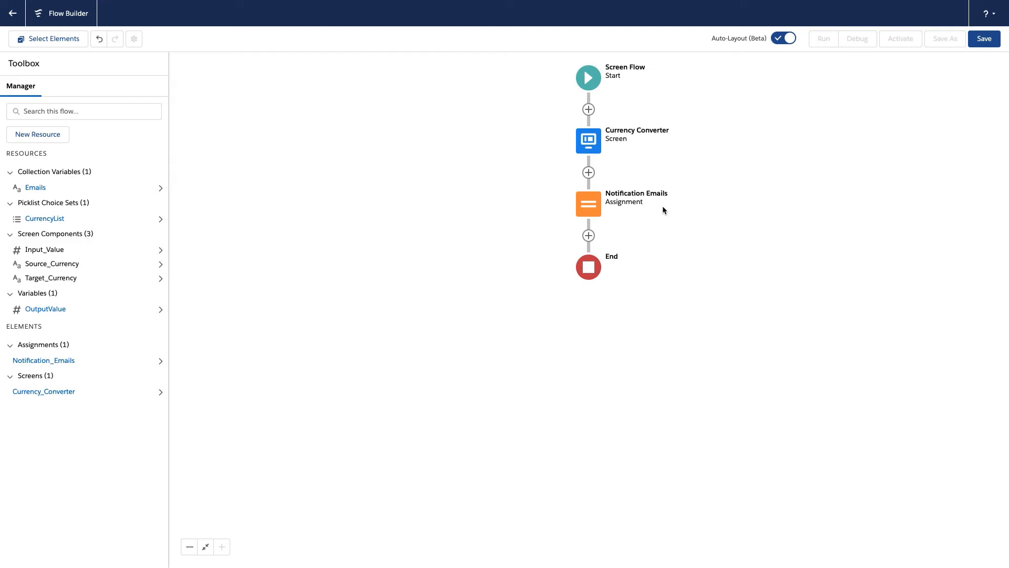
Start a new Action element after the Notification Emails assignment and search all actions for "powertoos"
click(588, 236)
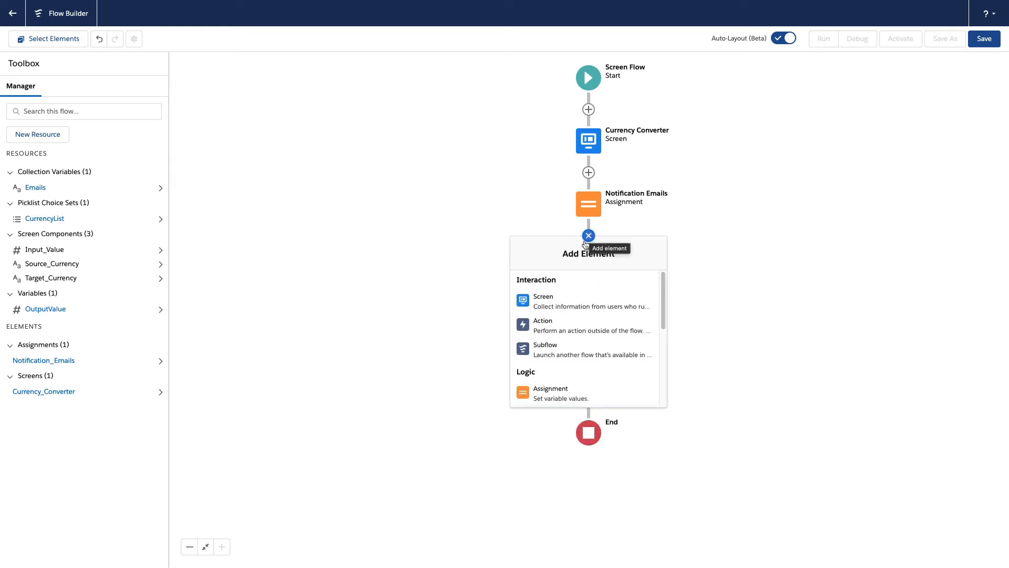
click(545, 334)
click(509, 178)
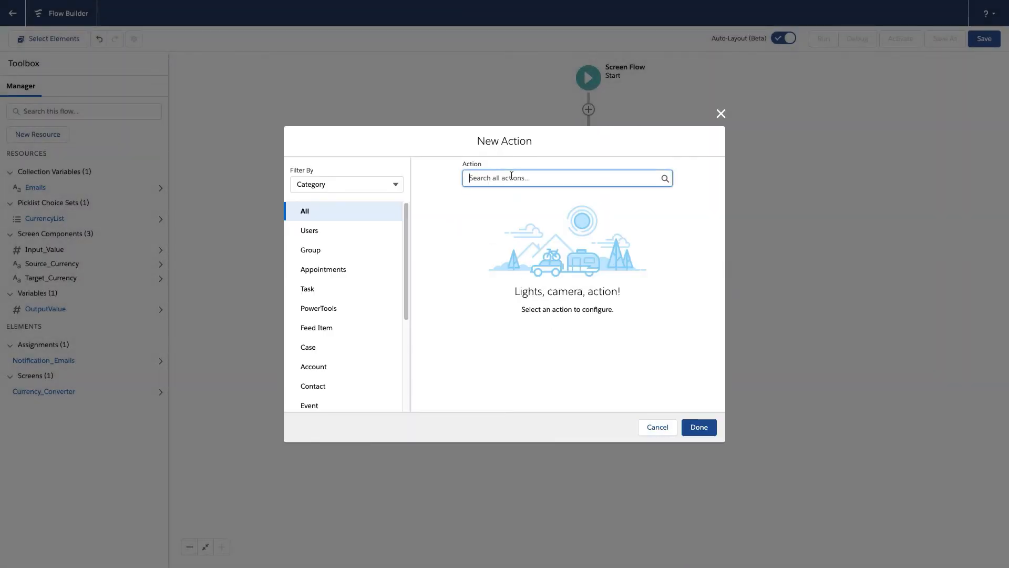
text(power)
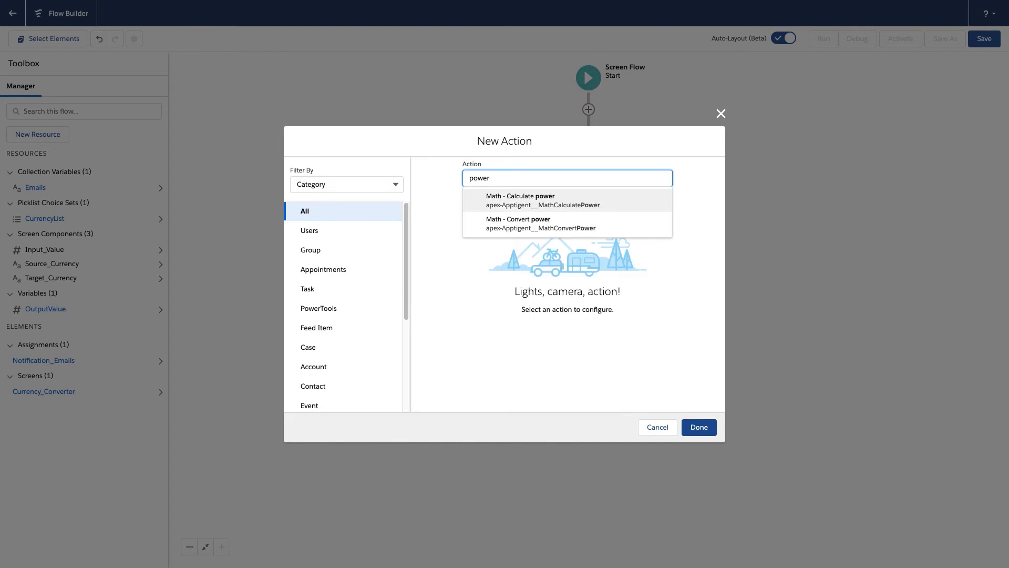
text(toos)
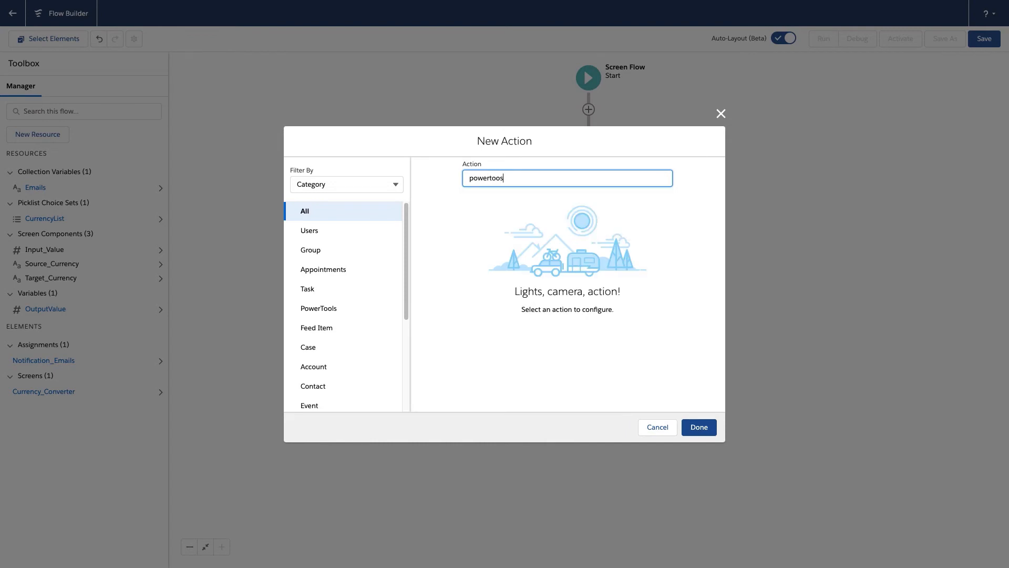
Filter the actions by the PowerTools category, clear the search text and choose the Finance - Convert currency action
scroll(398, 268, down, 5)
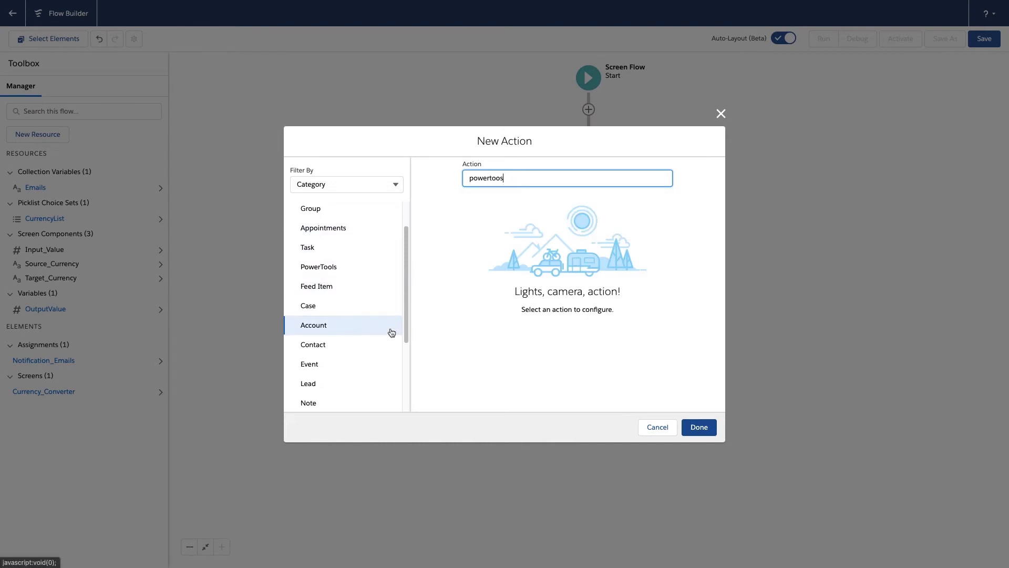
scroll(396, 328, down, 1)
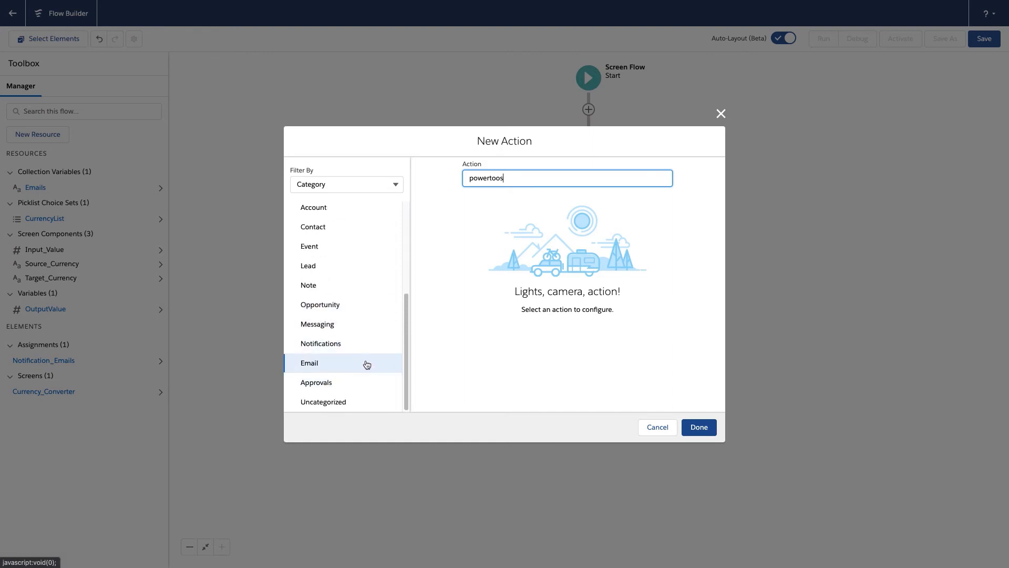
scroll(368, 294, up, 5)
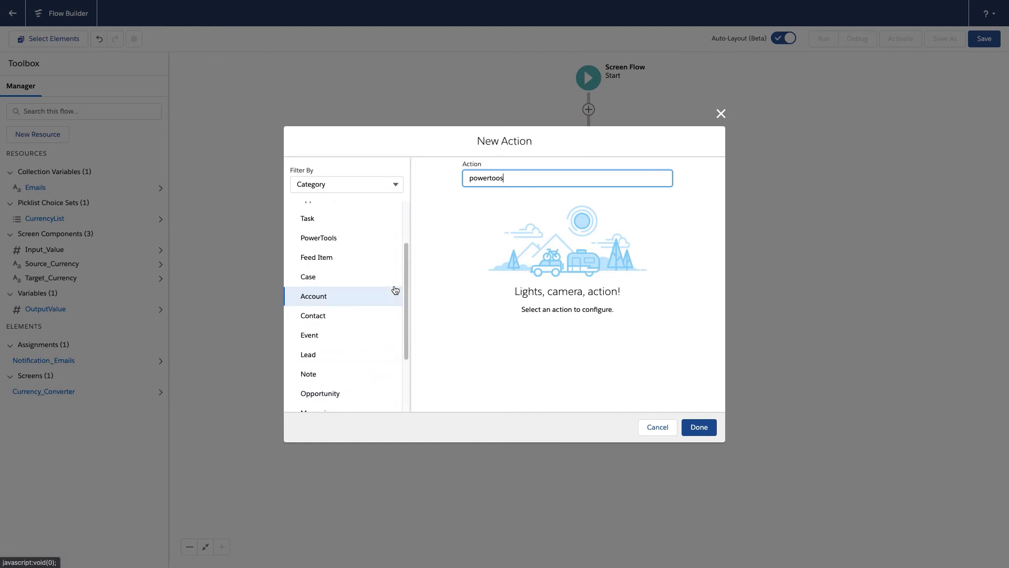
click(362, 244)
double_click(505, 180)
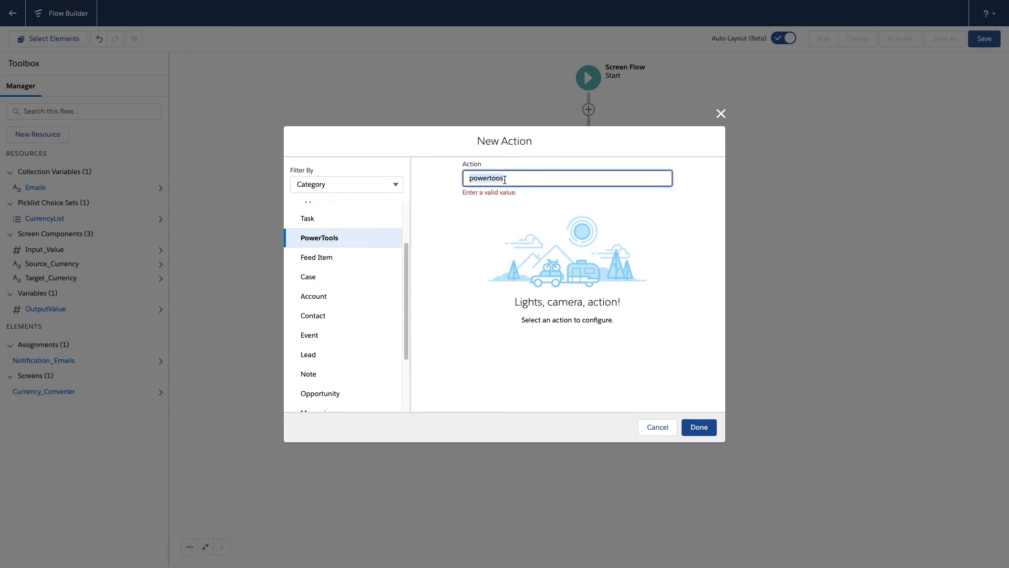
key(BackSpace)
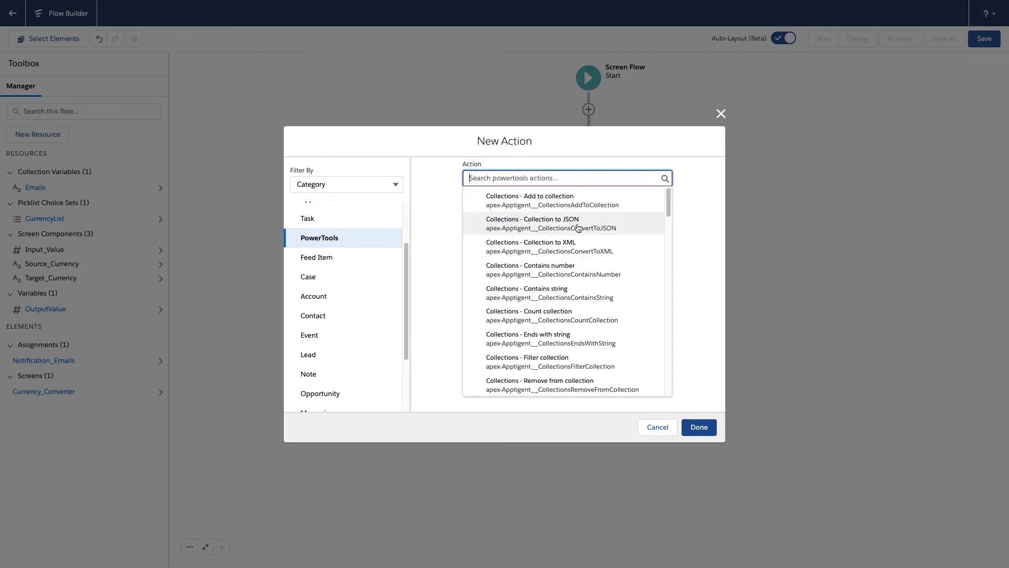
scroll(588, 226, down, 3)
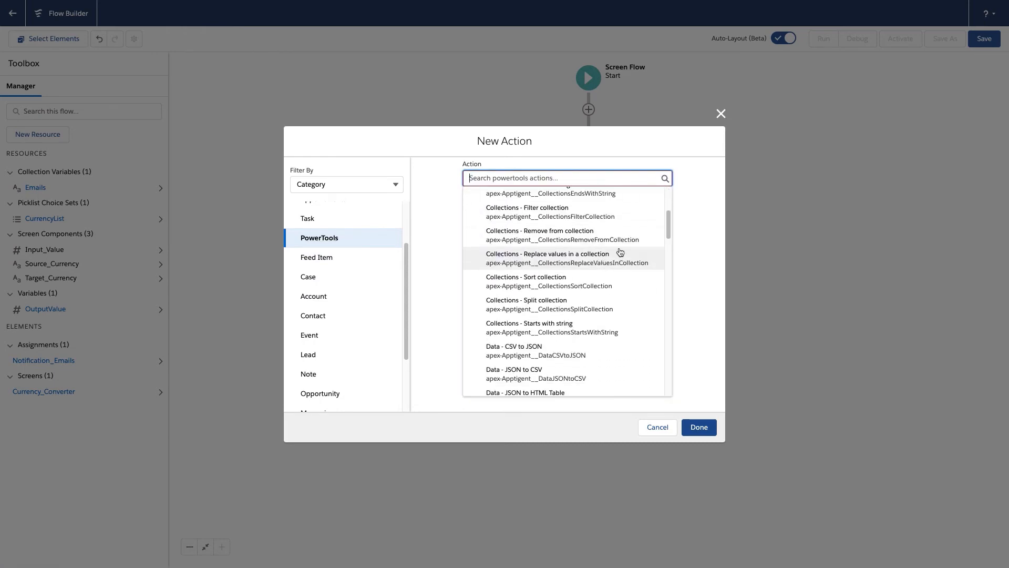
drag(670, 223, 672, 273)
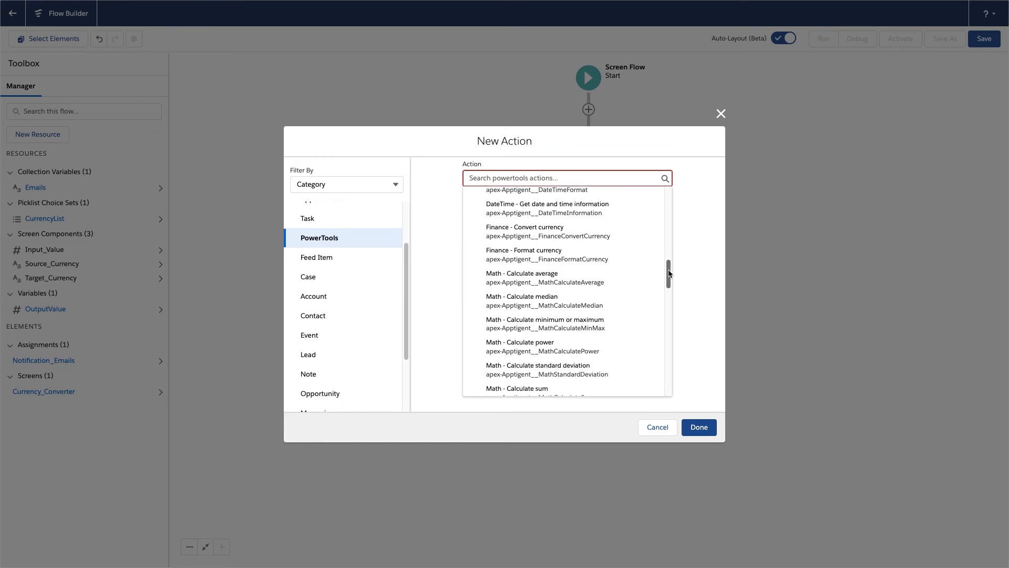
click(529, 231)
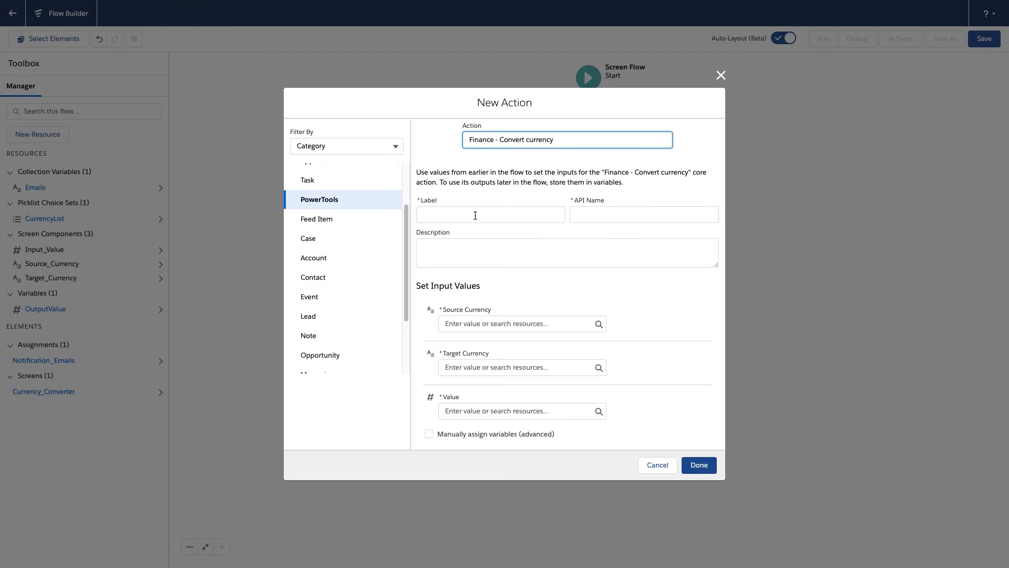
Label the action Convert Currency Action with API name Convert_Currency_Action
click(475, 215)
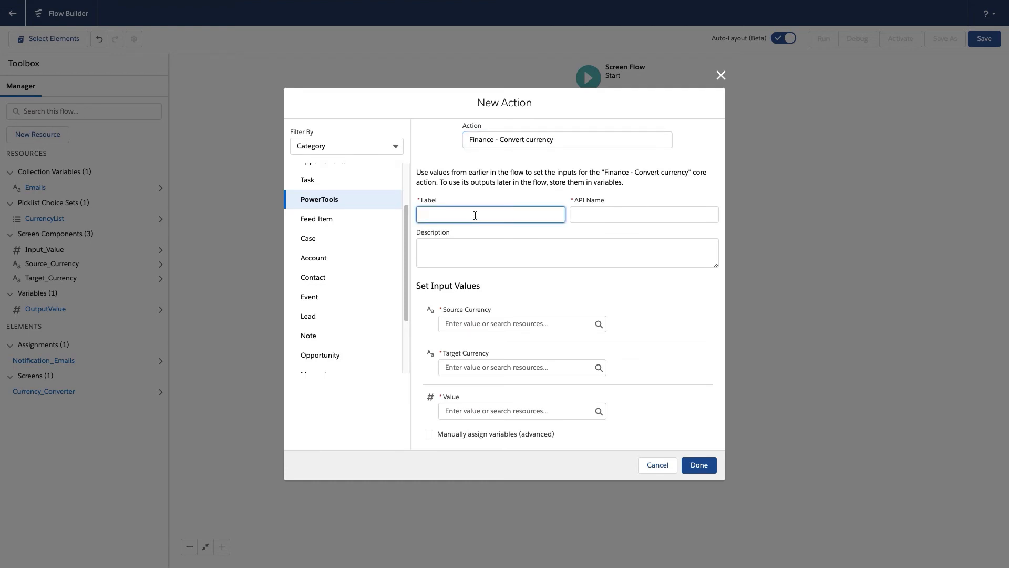
text(Convert Currency Action)
key(Tab)
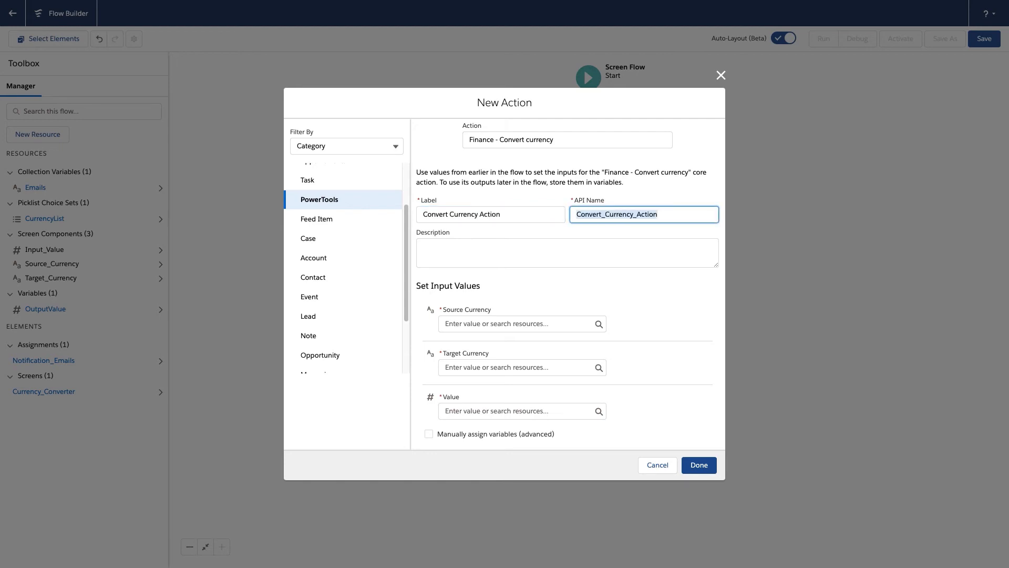
Set the action's inputs: Source Currency to {!Source_Currency}, Target Currency to {!Target_Currency} and Value to {!Input_Value}
click(485, 324)
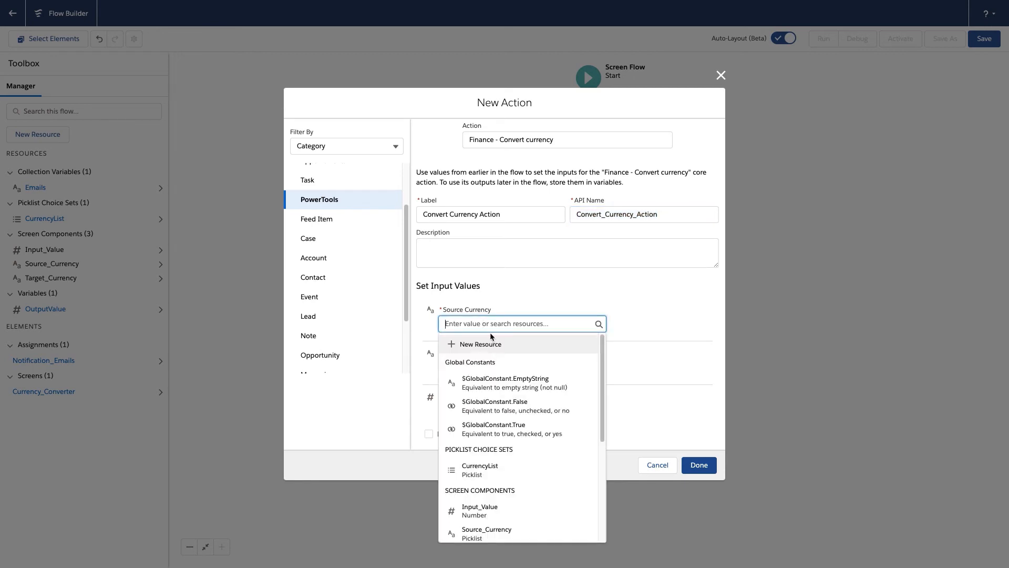
scroll(511, 450, down, 1)
scroll(510, 450, down, 1)
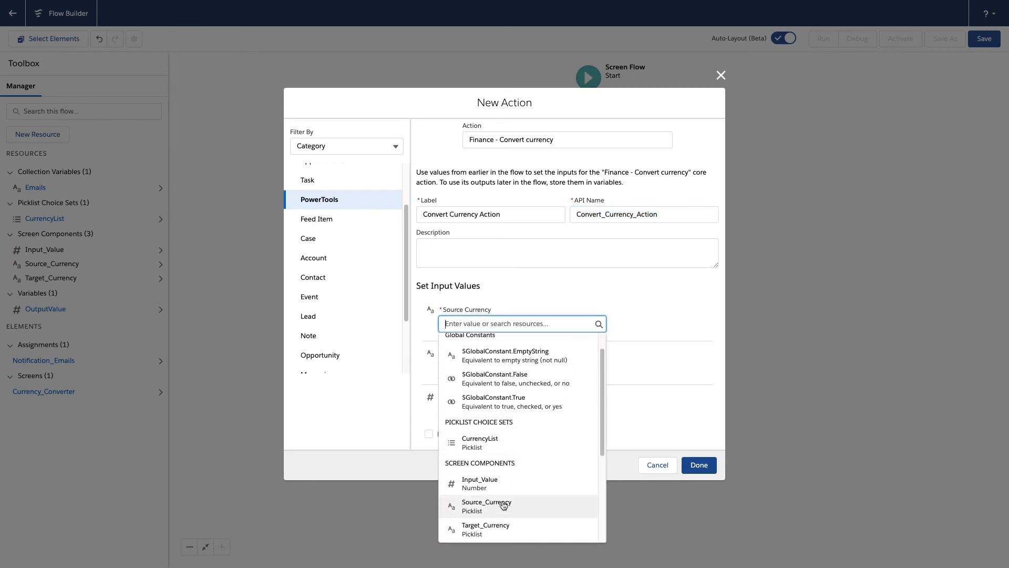
click(501, 499)
click(492, 370)
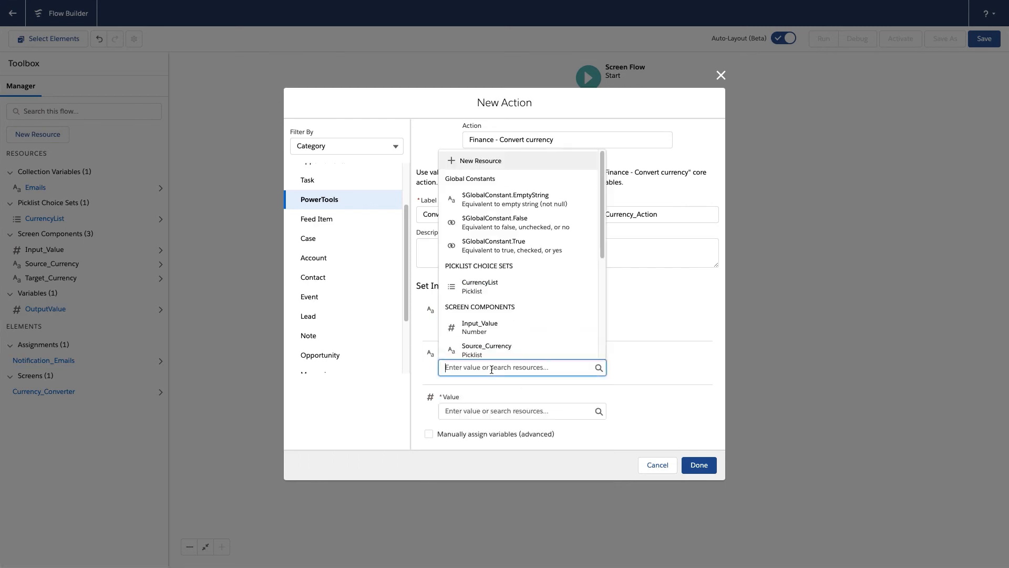
scroll(513, 308, down, 2)
click(509, 305)
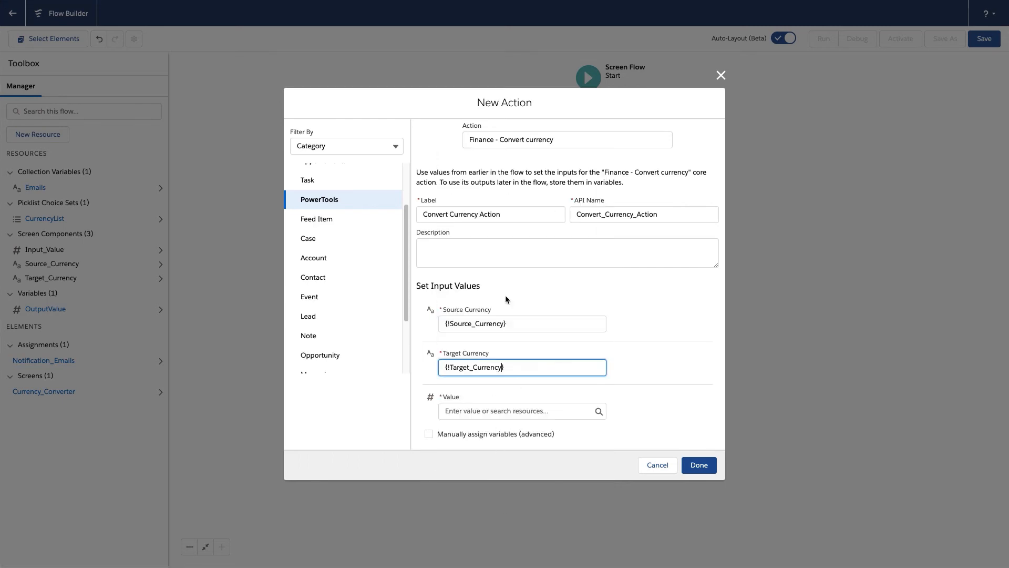
click(506, 411)
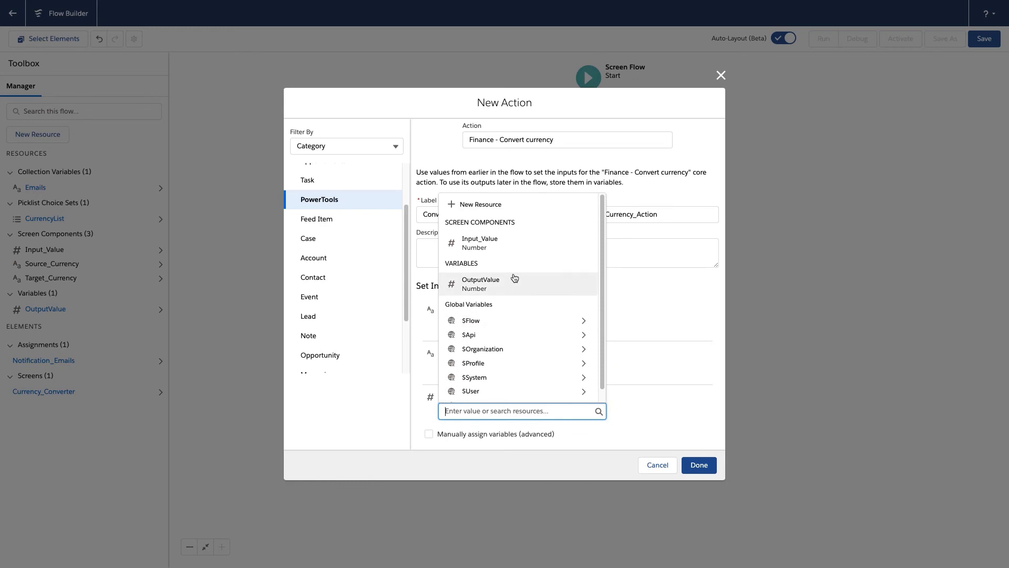
click(506, 243)
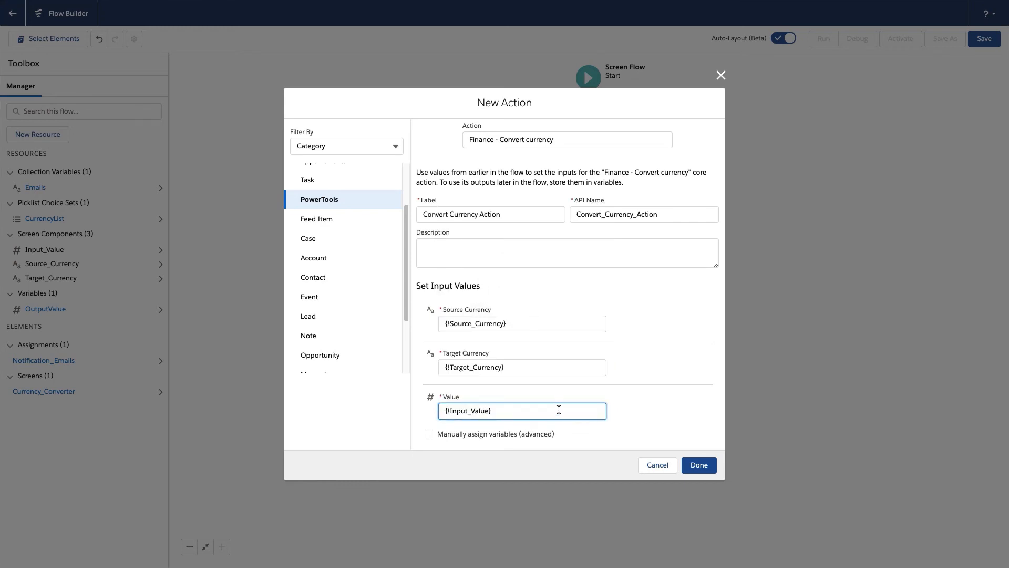
Enable manual variable assignment, store the action's result in {!OutputValue}, and finish the element
click(429, 433)
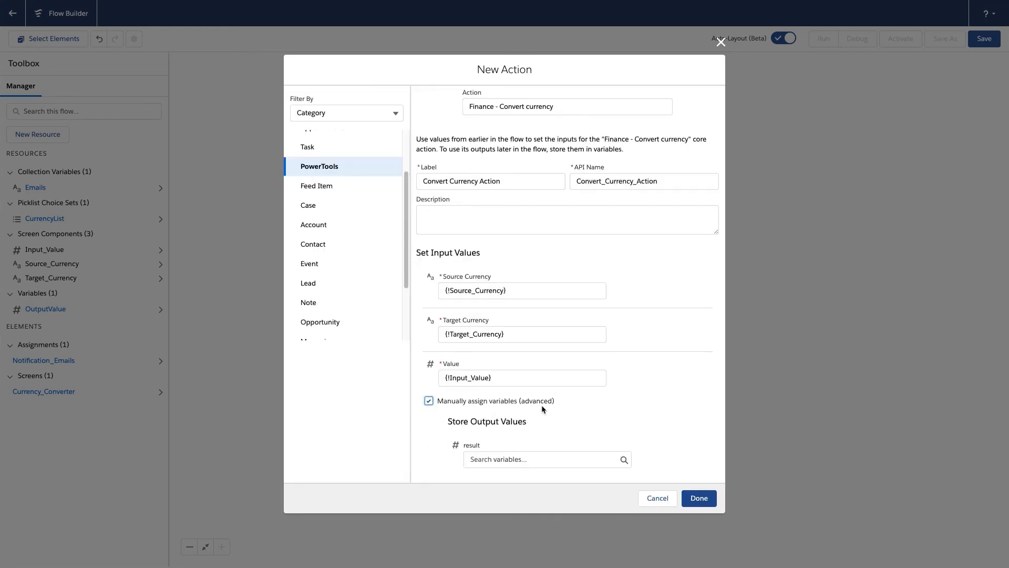
click(509, 459)
click(509, 514)
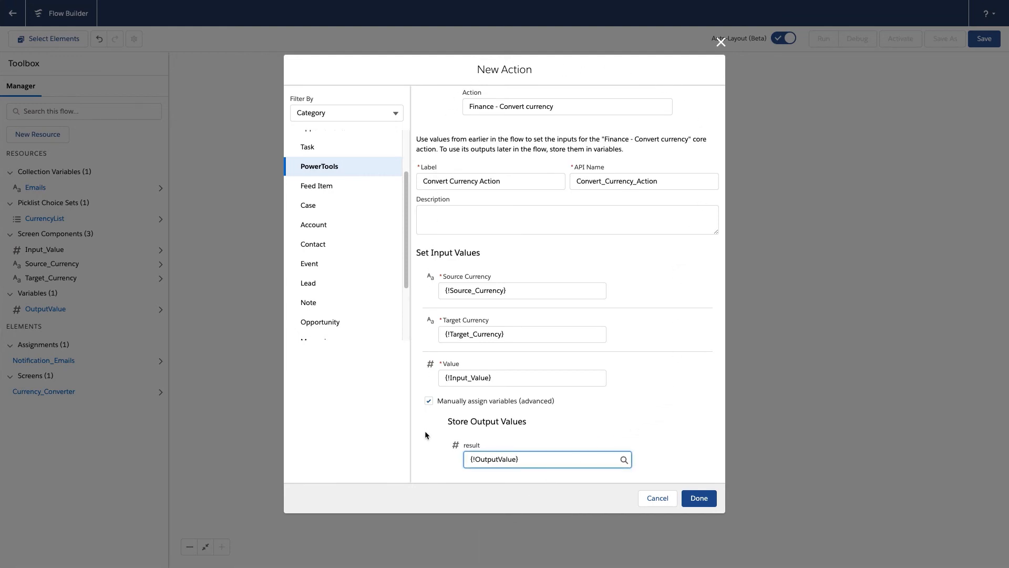
click(699, 498)
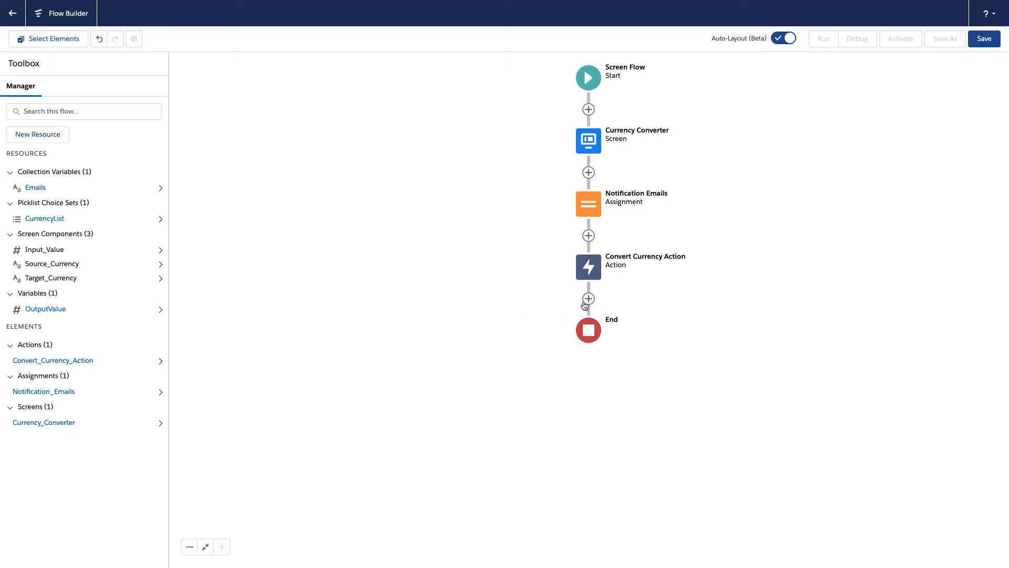
Add an Action element after Convert Currency Action, using the Send Email action from the Email category
click(588, 298)
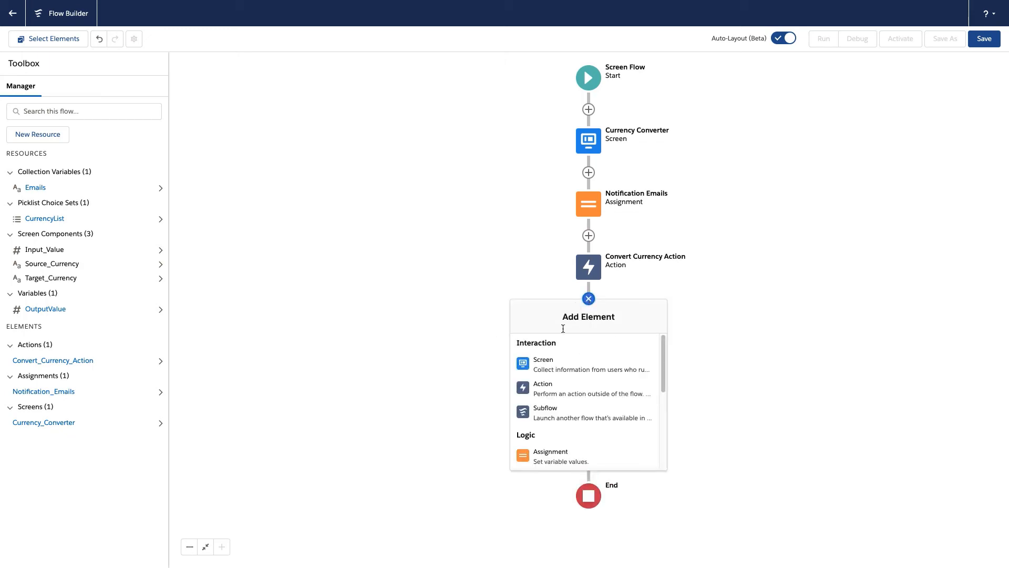
click(549, 390)
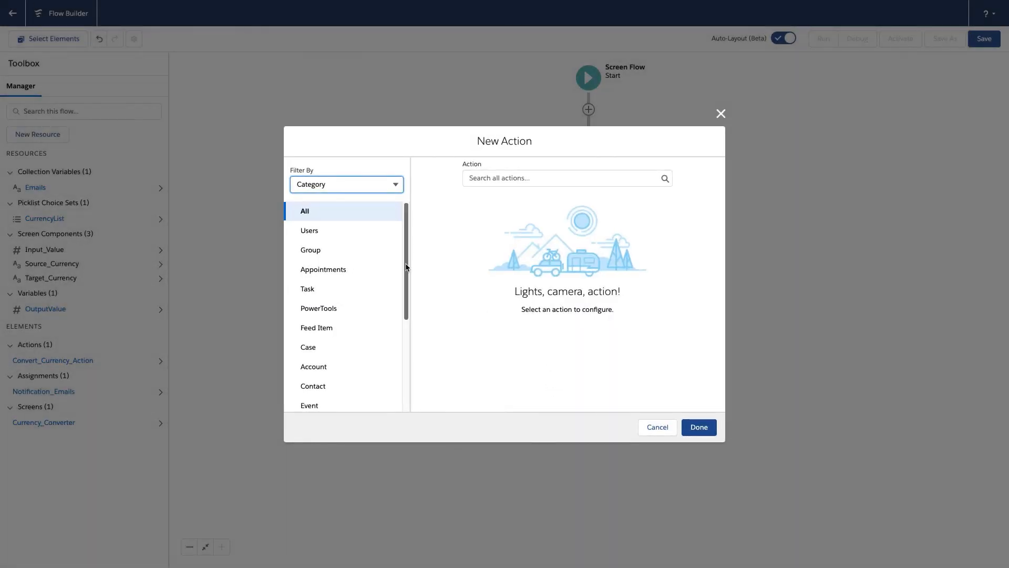
drag(407, 267, 409, 325)
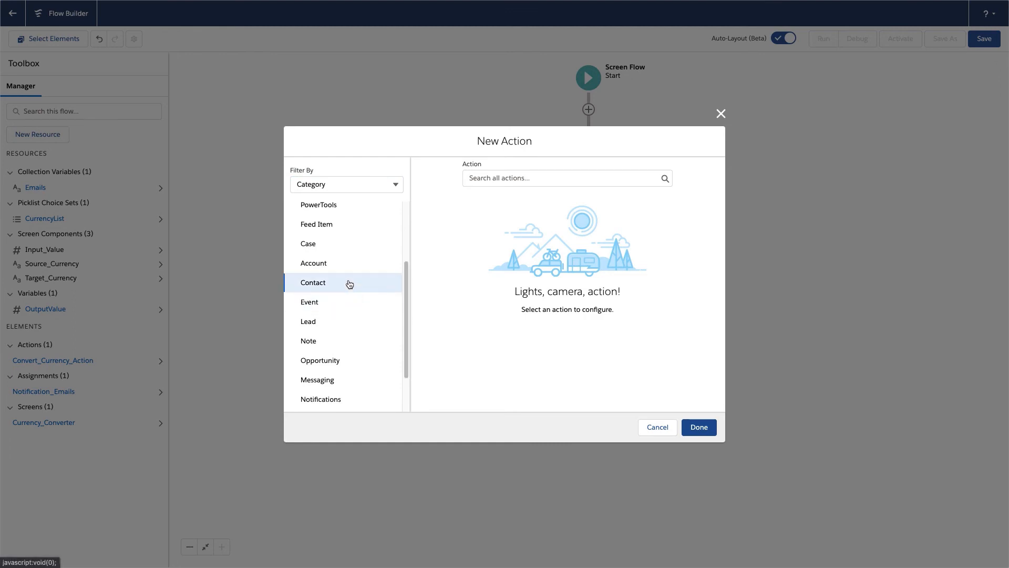
scroll(350, 402, down, 1)
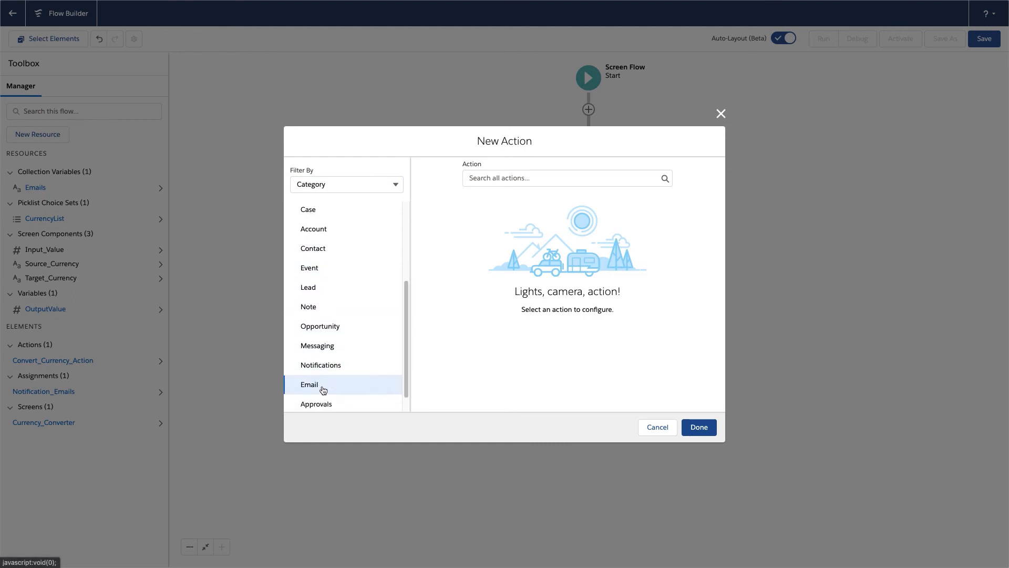
click(318, 386)
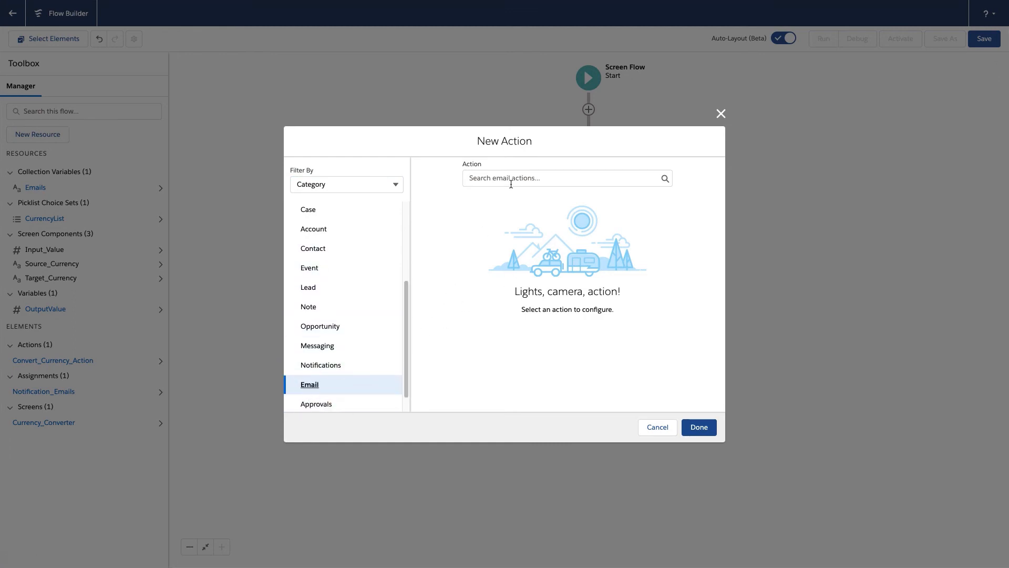
click(510, 177)
click(515, 204)
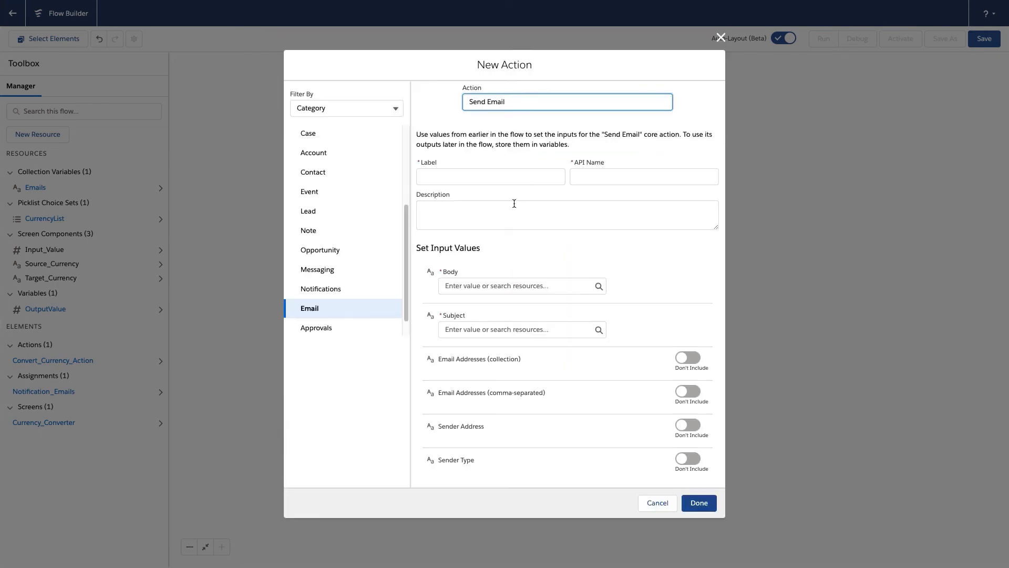
Label the new email action Send Email with API name Send_Email
click(484, 176)
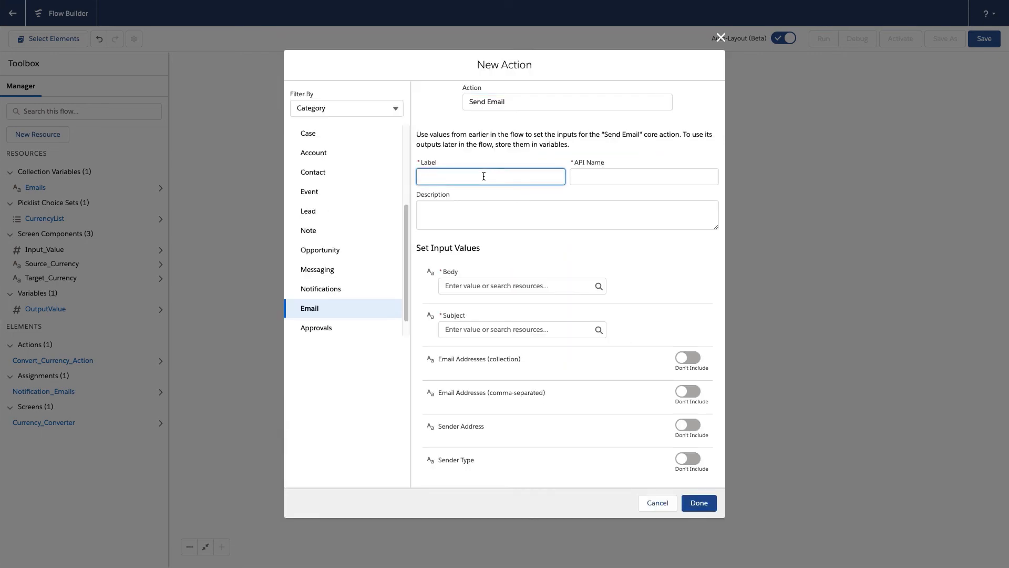
text(SA)
text(nd Email)
key(Tab)
Set the email Body to {!OutputValue} and the Subject to "Convert currency result"
click(532, 286)
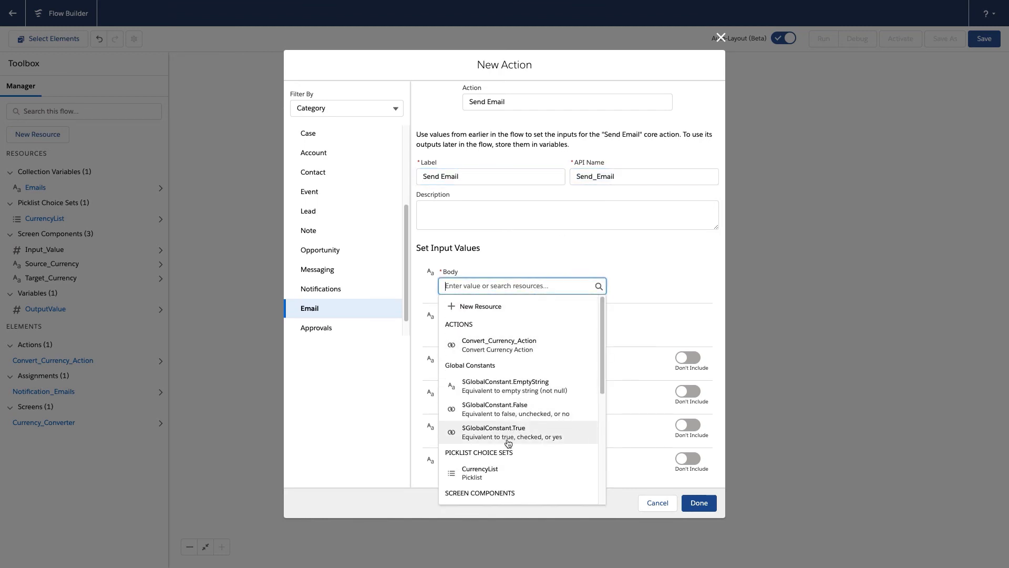
scroll(508, 439, down, 1)
scroll(508, 441, down, 3)
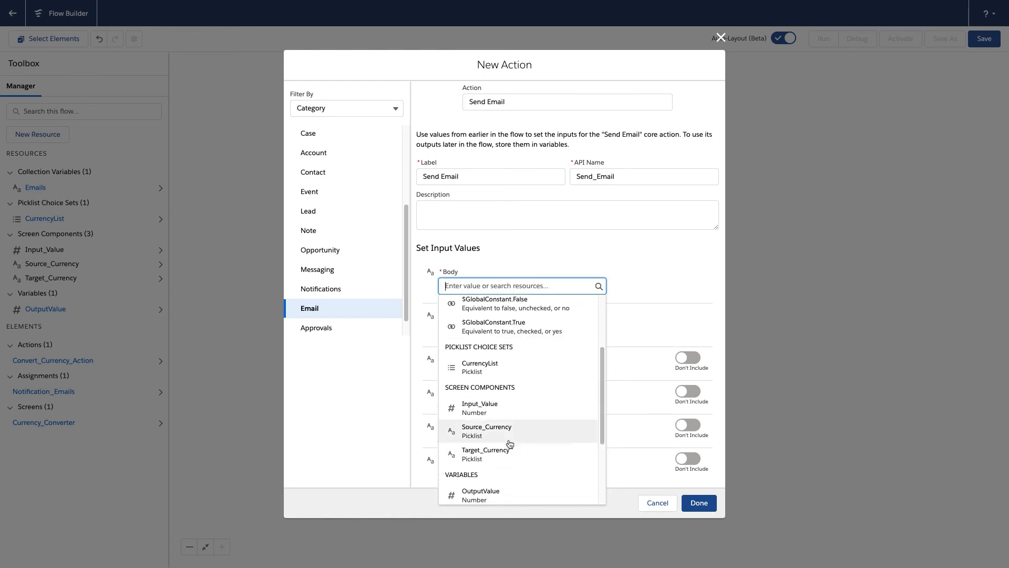
click(499, 470)
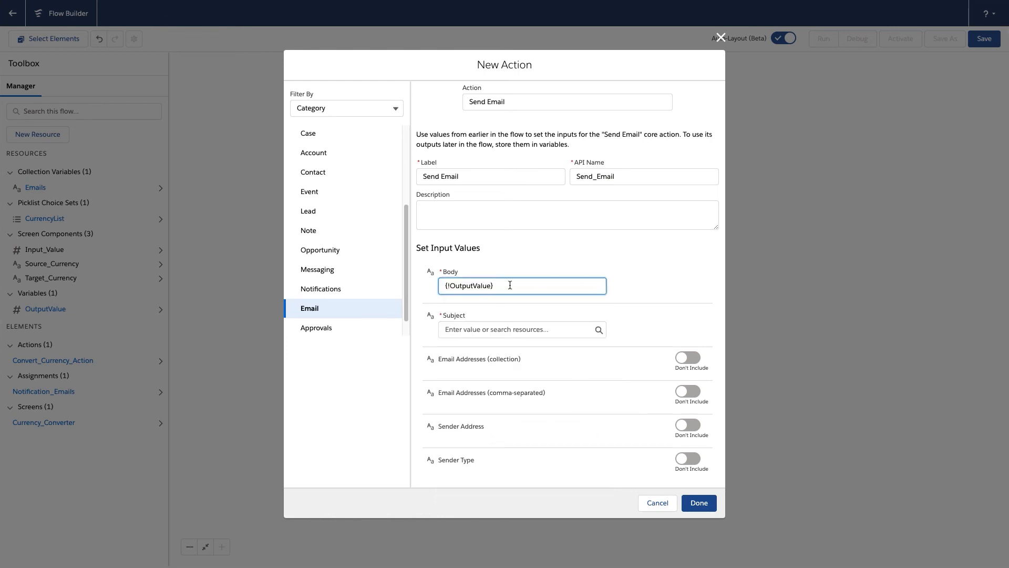
click(511, 330)
text(Conv)
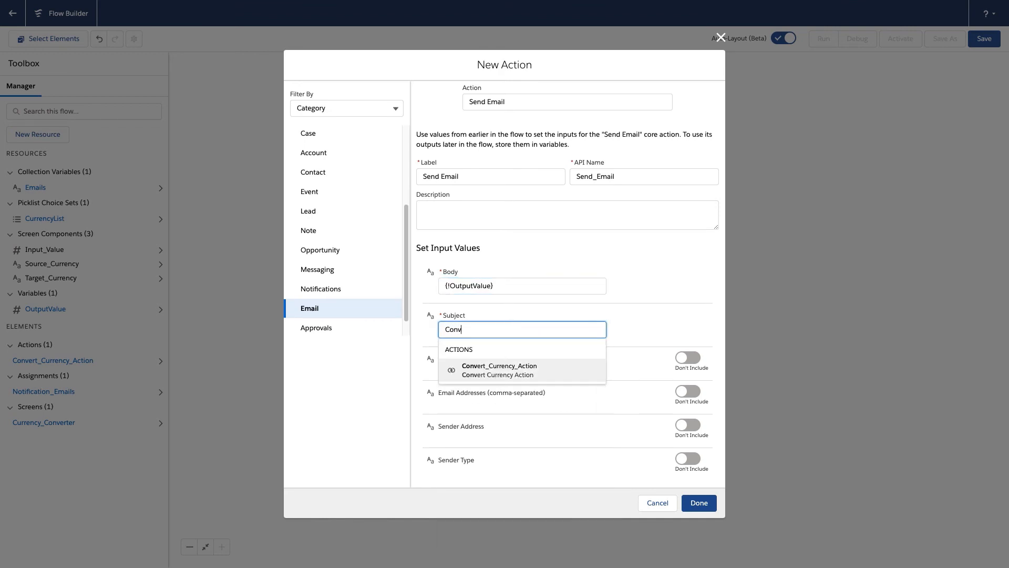
text(ert currency result)
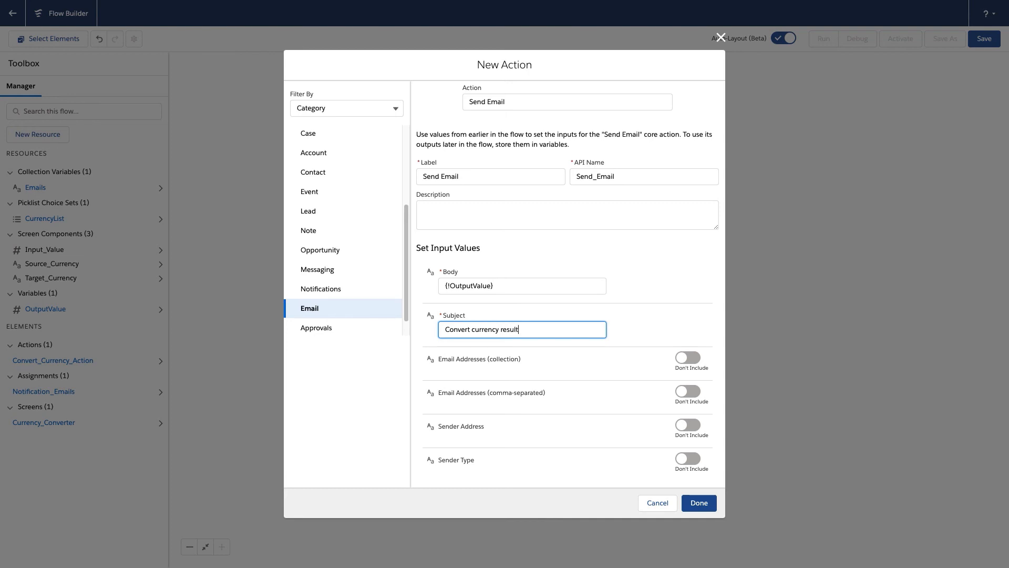
Include Email Addresses (collection) with {!Emails} as its value, and finish the Send Email action
click(690, 357)
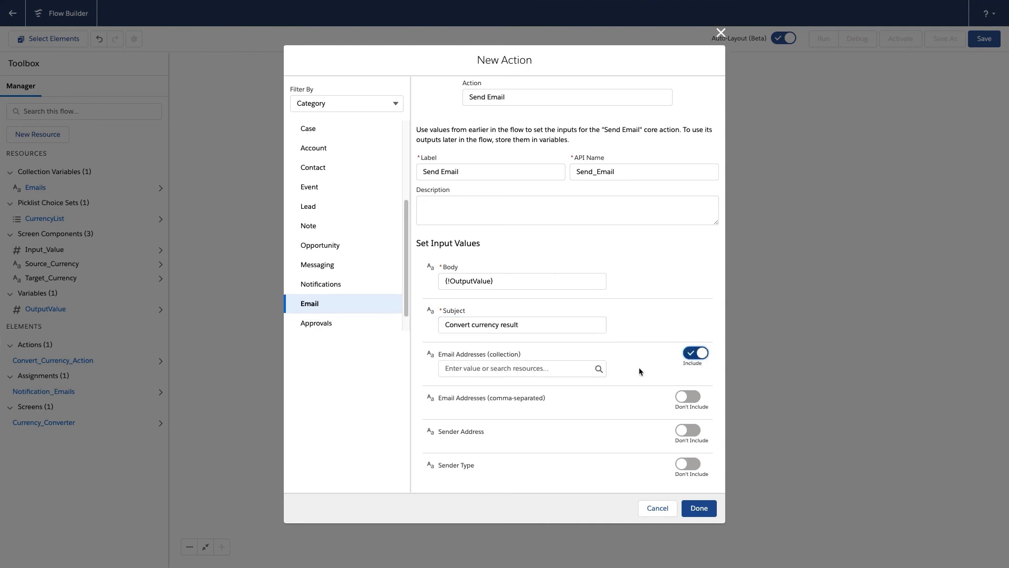
click(534, 364)
click(515, 424)
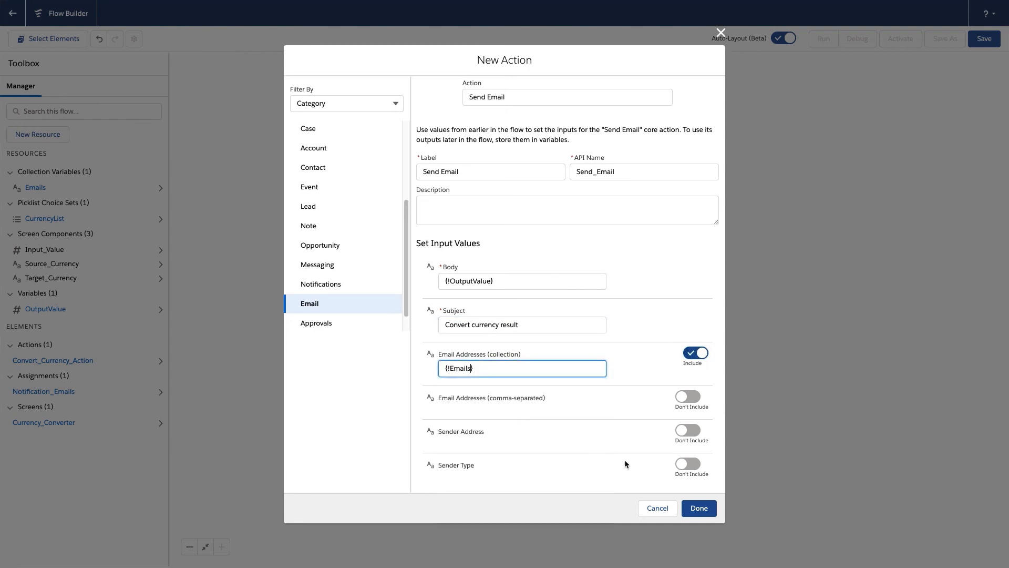
click(699, 508)
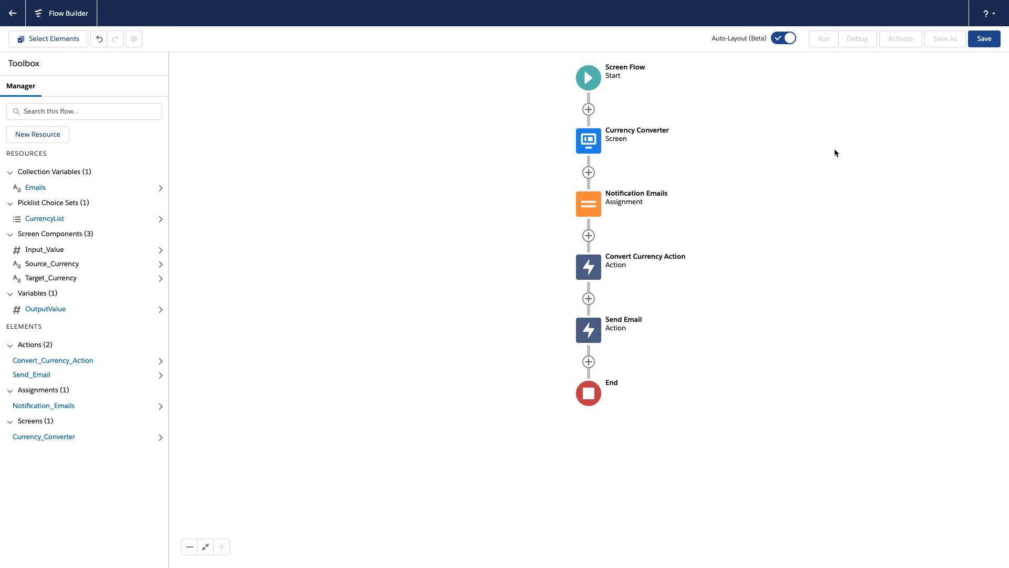
Save the flow with the label Currency Conversion Test, keeping the automatically filled API name
click(984, 37)
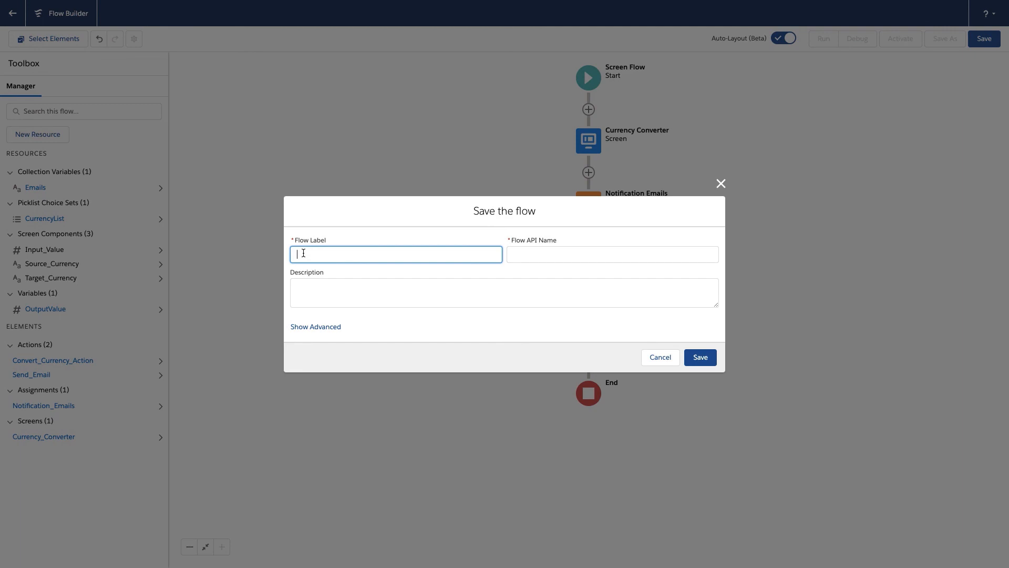
text(Currency Converstion)
key(BackSpace)
key(BackSpace)
text(ion Test)
key(Tab)
click(701, 357)
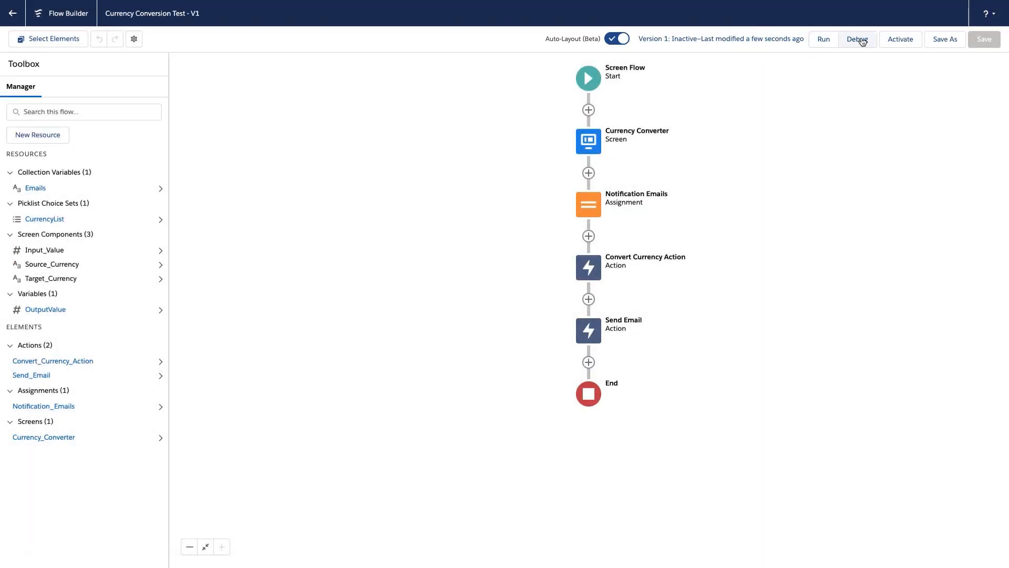
Run the flow in debug mode with Input Value 100, Source Currency USD and Target Currency GBP
click(863, 42)
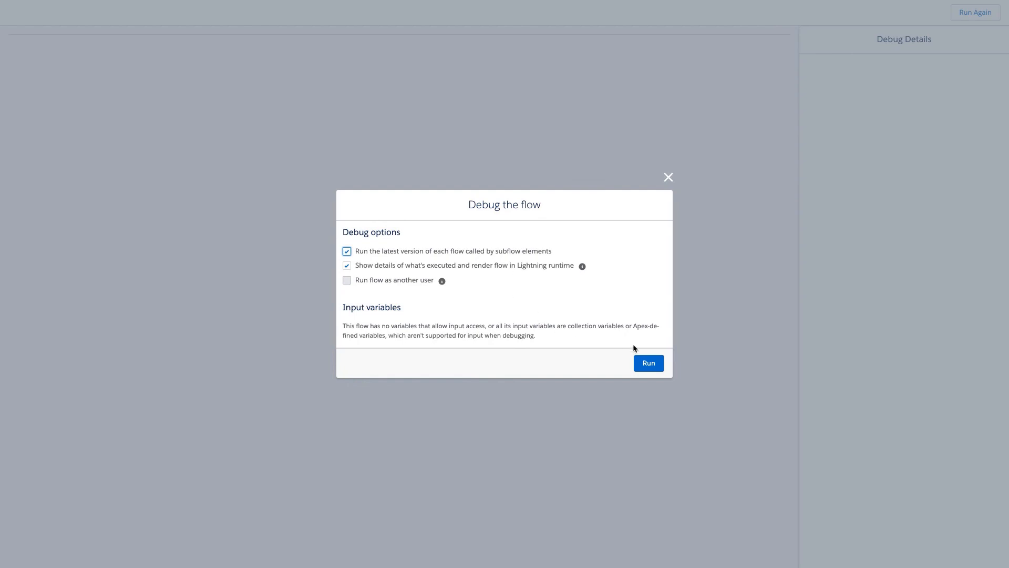
click(649, 363)
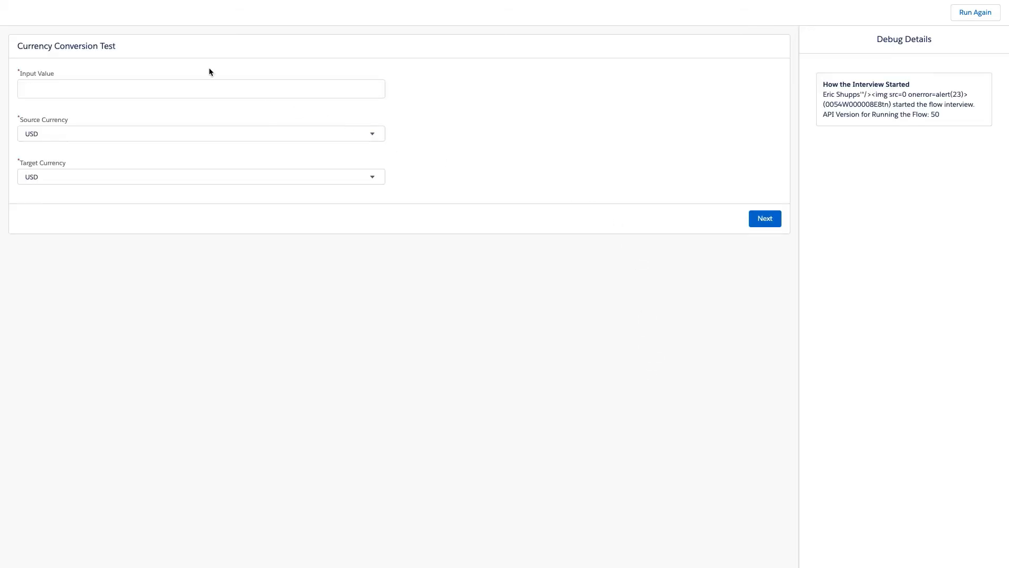
click(200, 90)
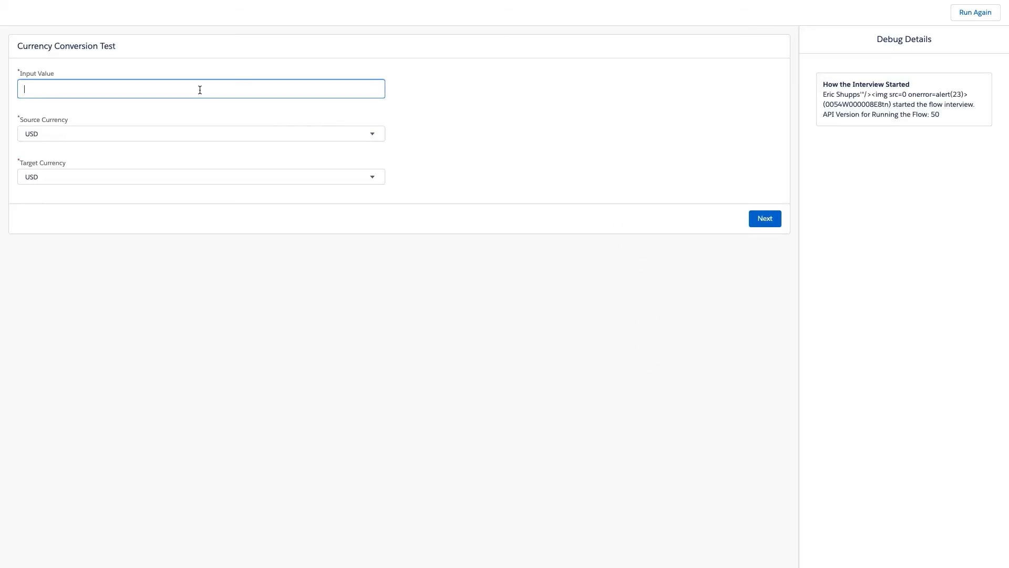
text(100)
click(114, 133)
click(108, 133)
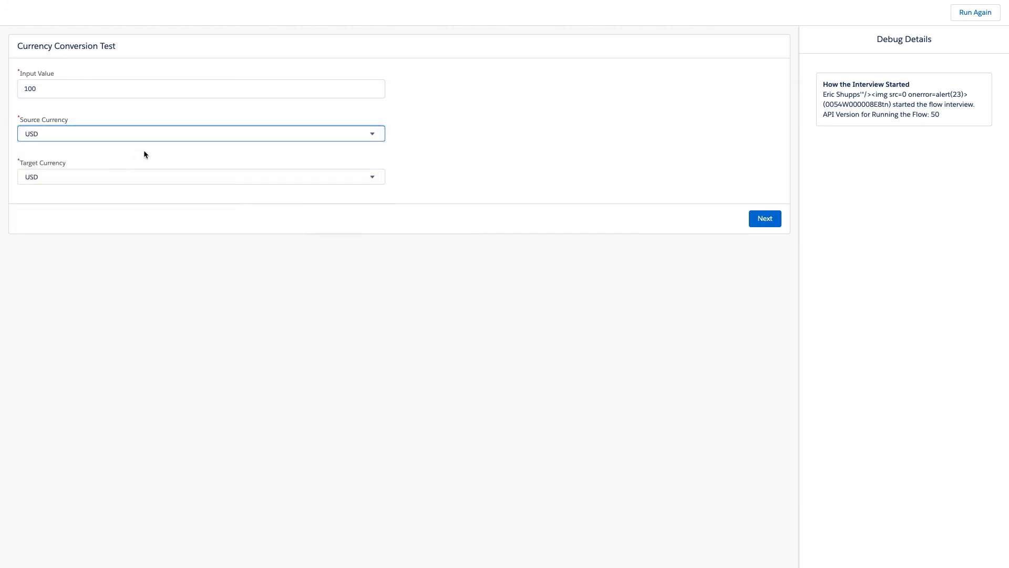
click(100, 181)
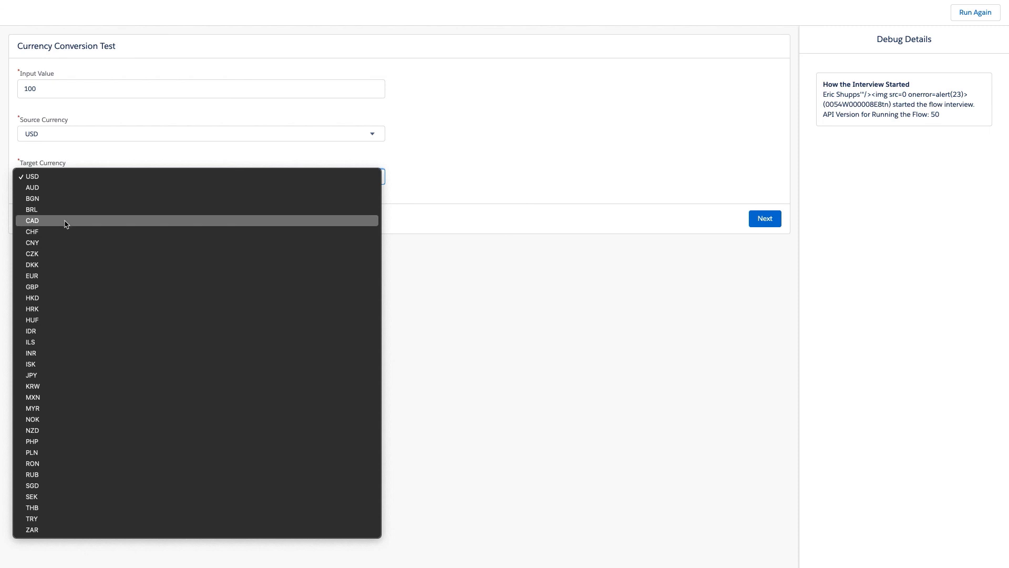
click(64, 286)
click(765, 218)
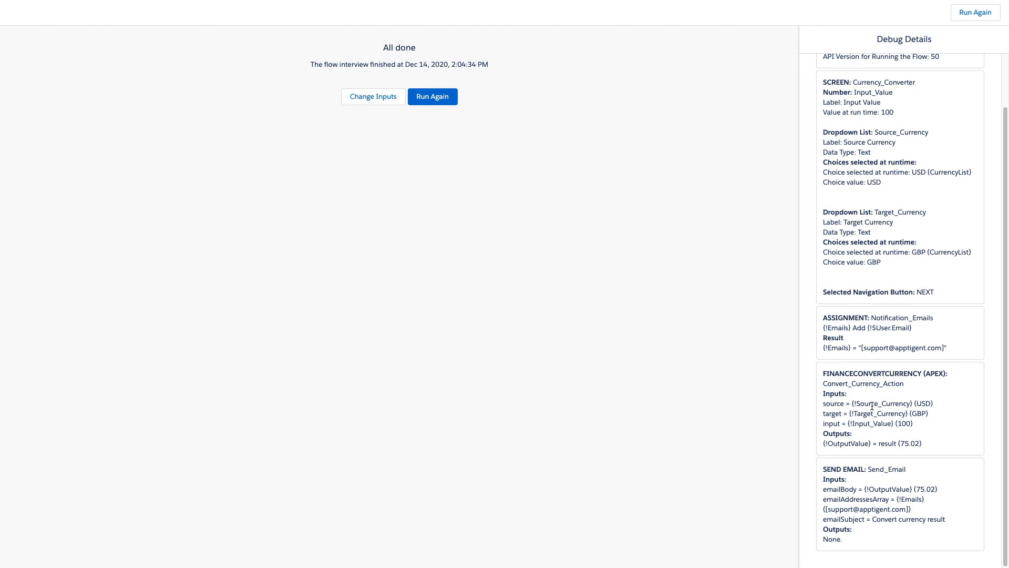
Examine the debug details for the Convert Currency action's inputs and output and for the Send Email action
drag(823, 370, 930, 443)
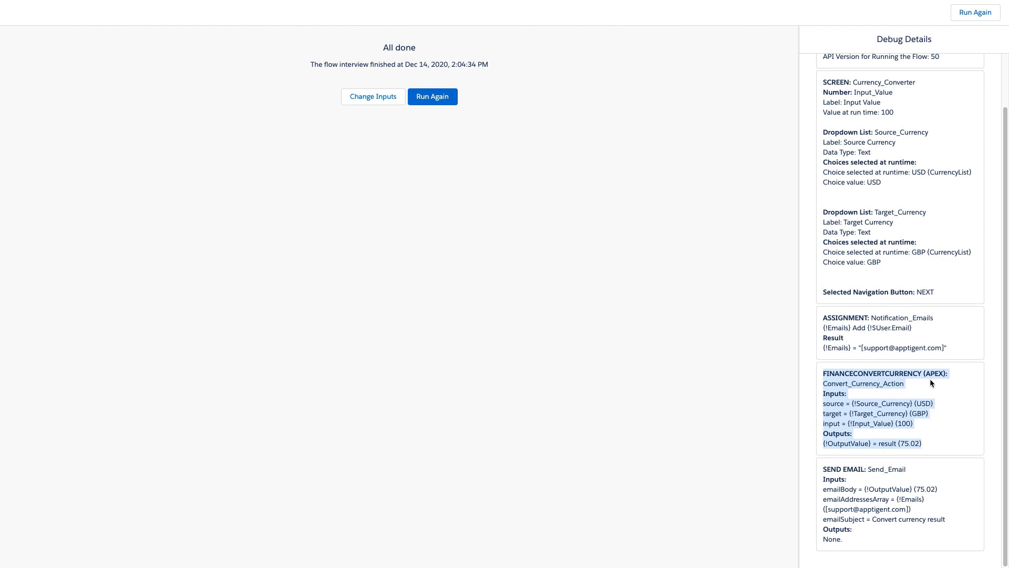
click(864, 390)
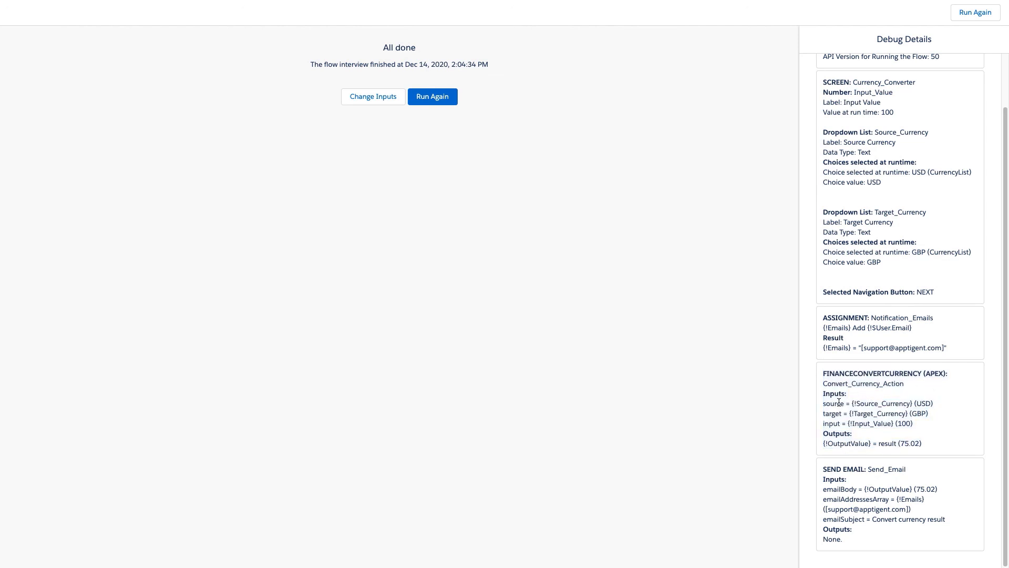
drag(900, 443, 919, 445)
click(939, 427)
drag(900, 443, 918, 443)
drag(823, 467, 856, 523)
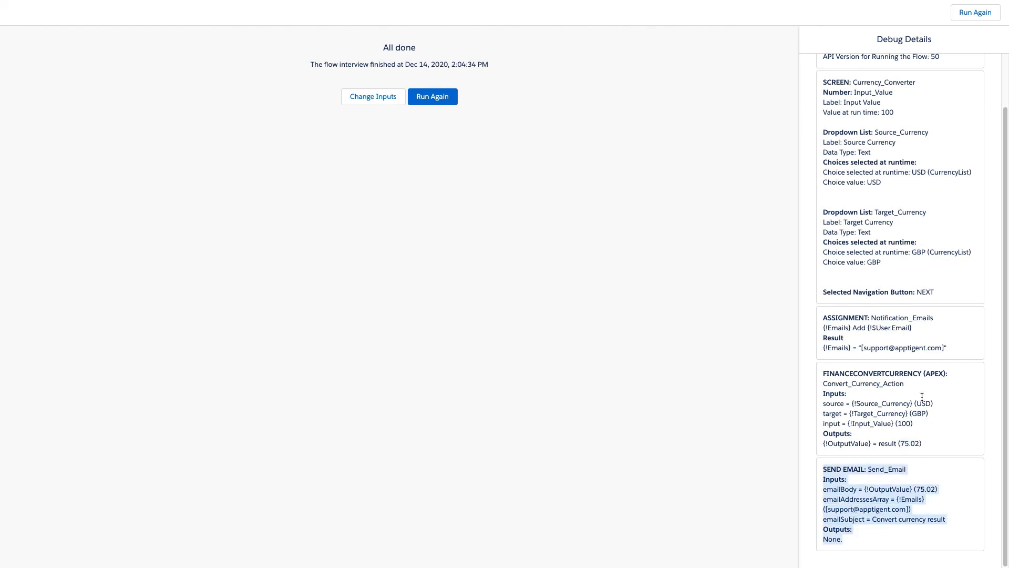